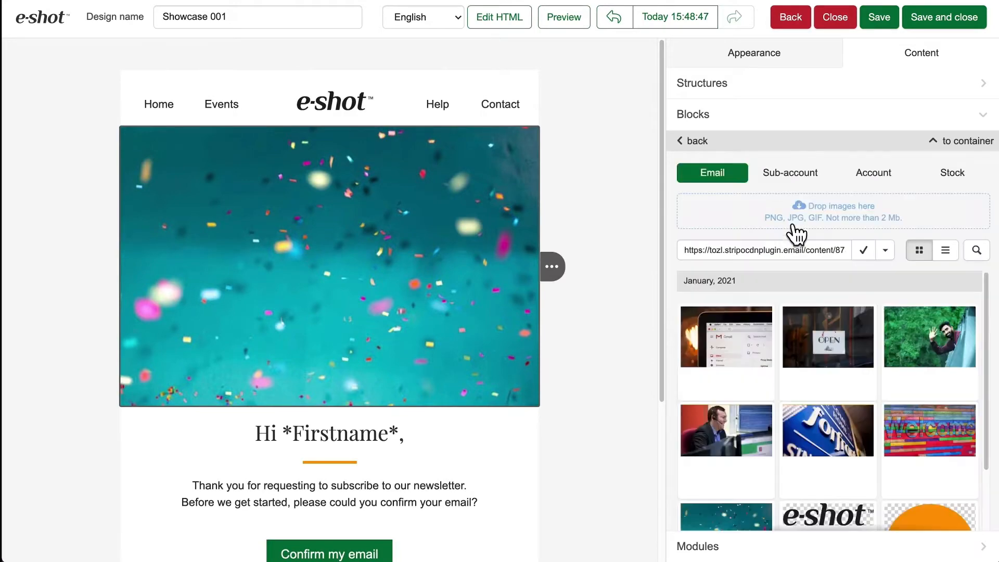
Pick the colourful Welcome image from the email's image gallery for the header picture.
left_click(914, 432)
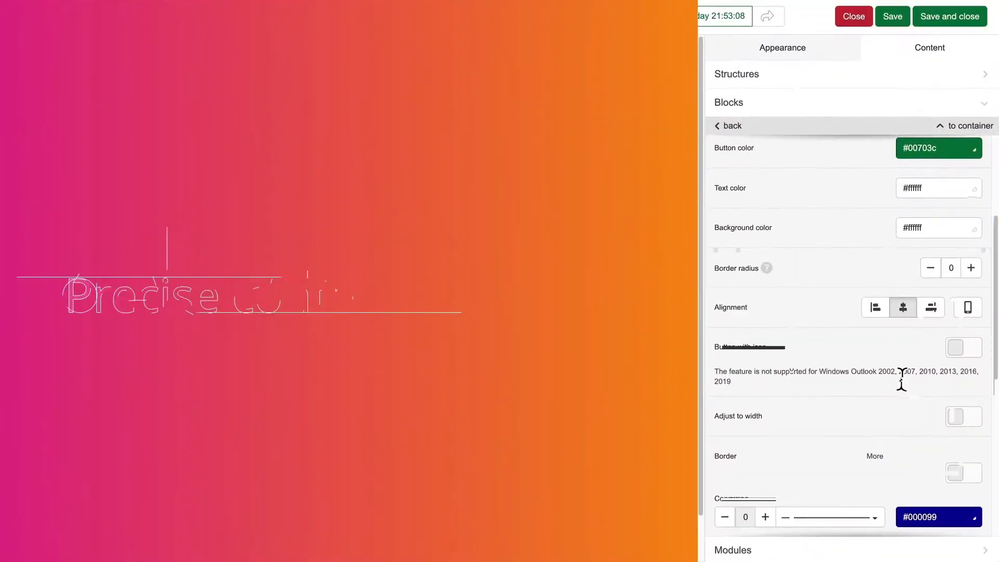
Set the button block's internal padding to 10 and its external padding to 10.
scroll(898, 381, "down", 7)
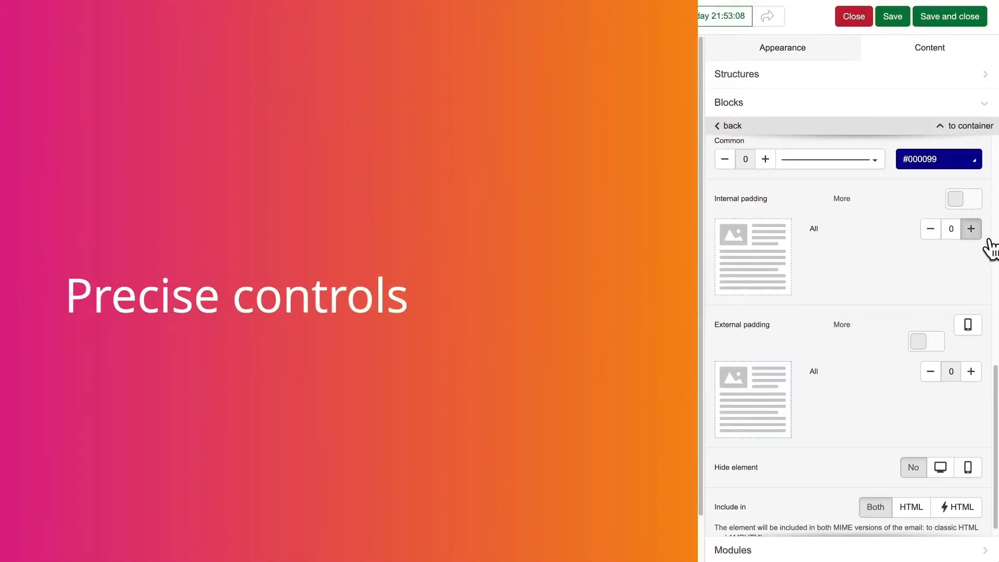
left_click(972, 229)
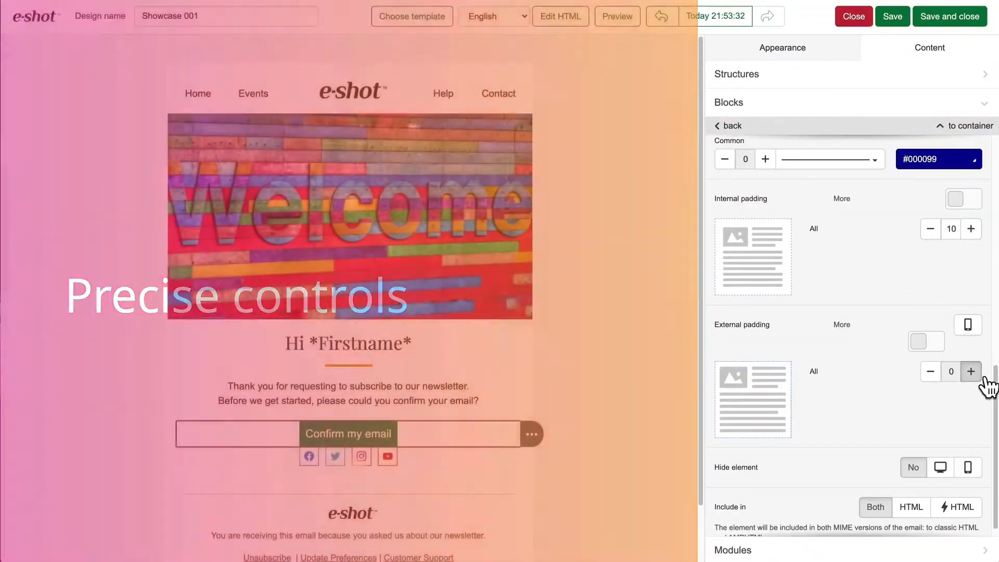
left_click(972, 372)
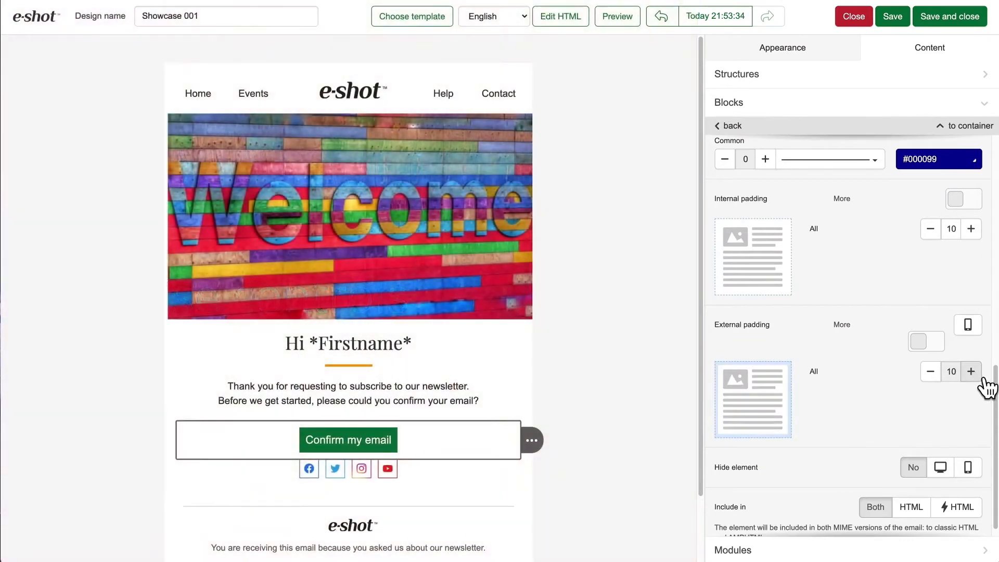
Switch the button's external padding to individual sides and raise the bottom padding to 15.
left_click(932, 348)
left_click(973, 463)
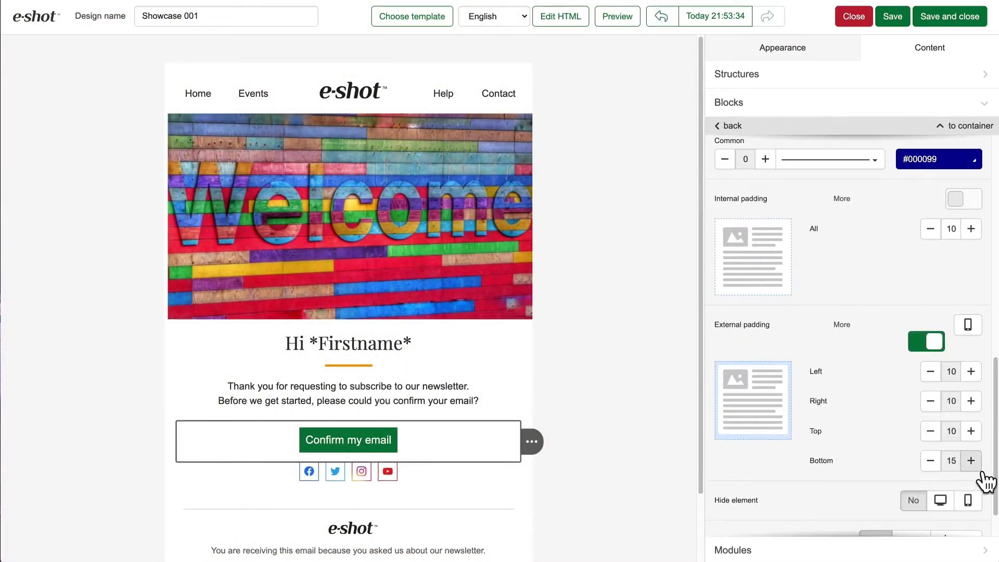
left_click(981, 468)
left_click(632, 429)
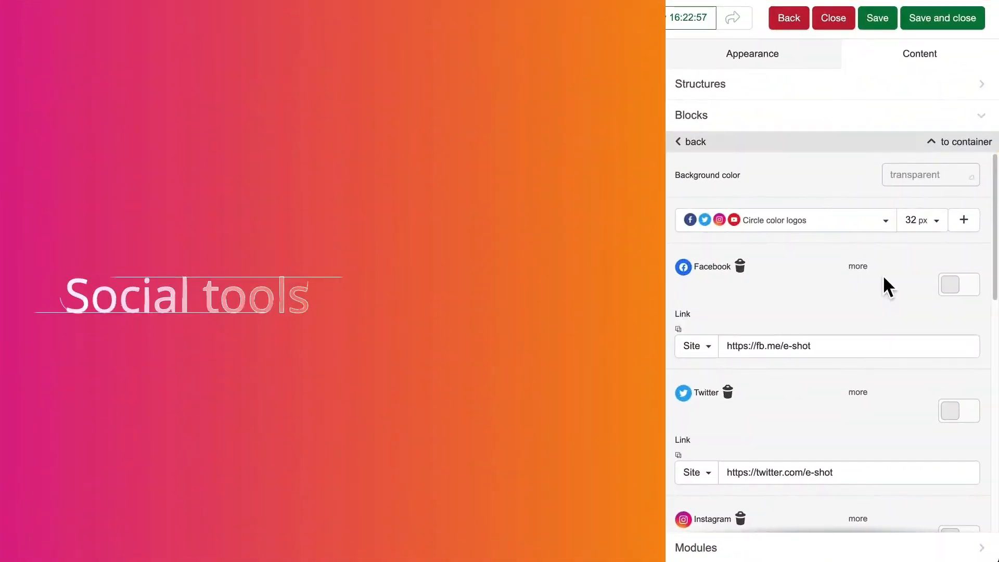
Change the social block's icons to the Circle black logos style at 64 px.
left_click(885, 222)
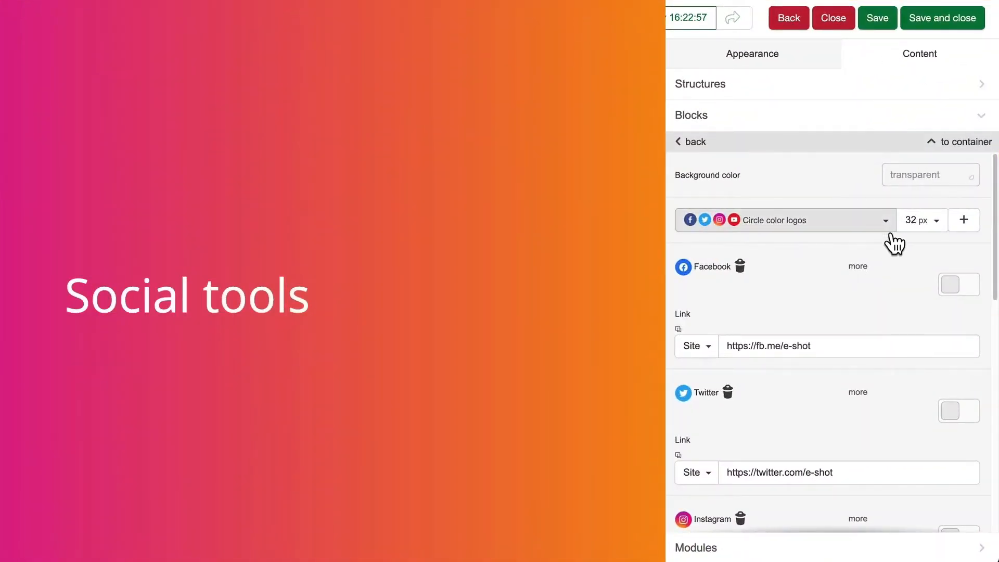
scroll(828, 333, "down", 5)
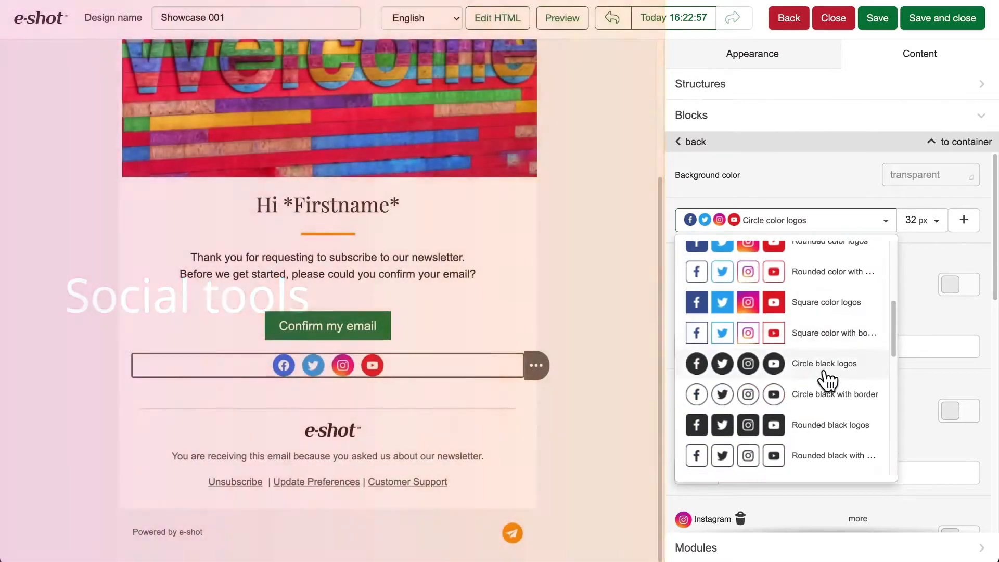
left_click(822, 371)
left_click(922, 220)
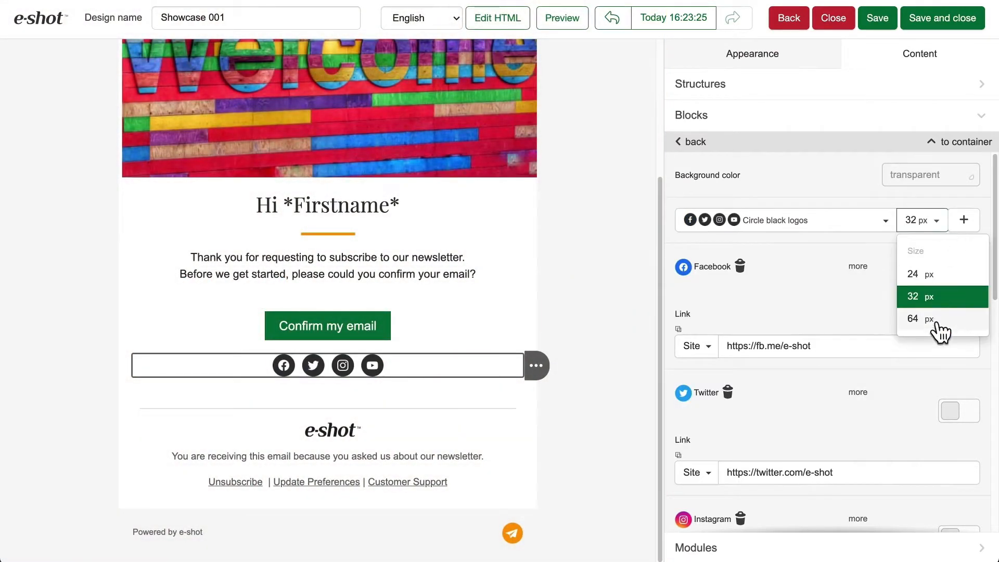
left_click(932, 320)
Browse the Social, Chat and Others networks available for adding to the social block.
left_click(974, 225)
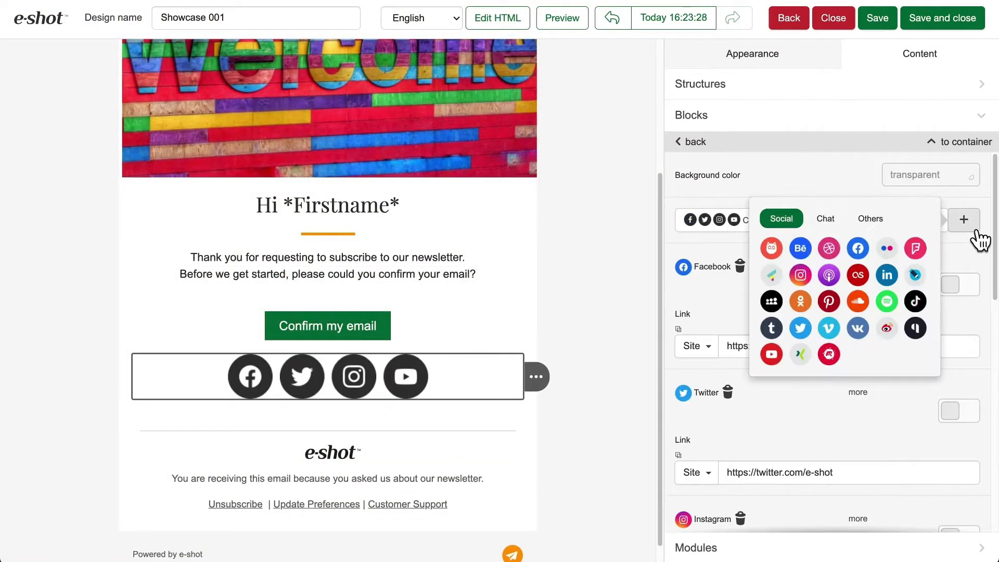
left_click(833, 224)
left_click(874, 223)
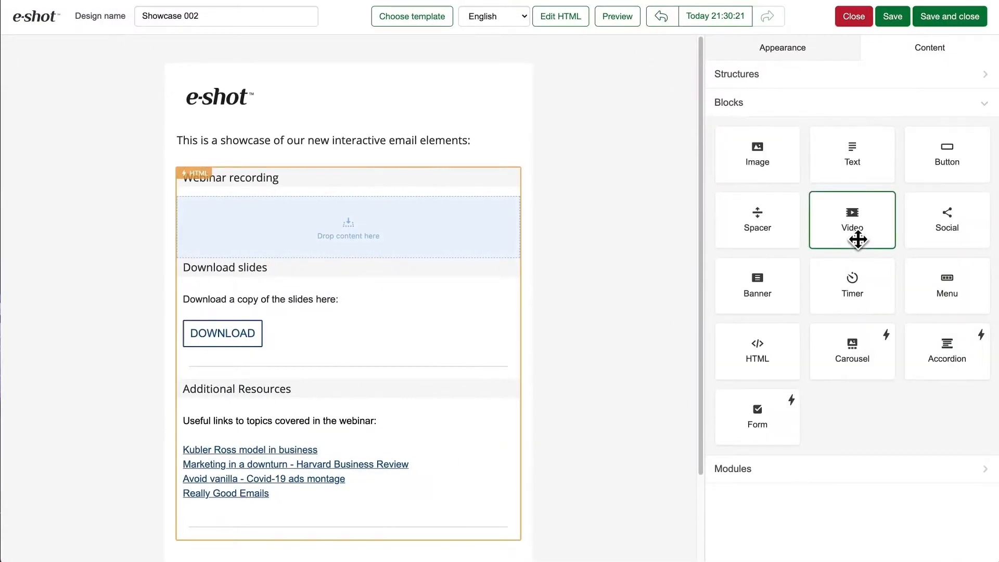
left_click_drag(848, 243, 453, 221)
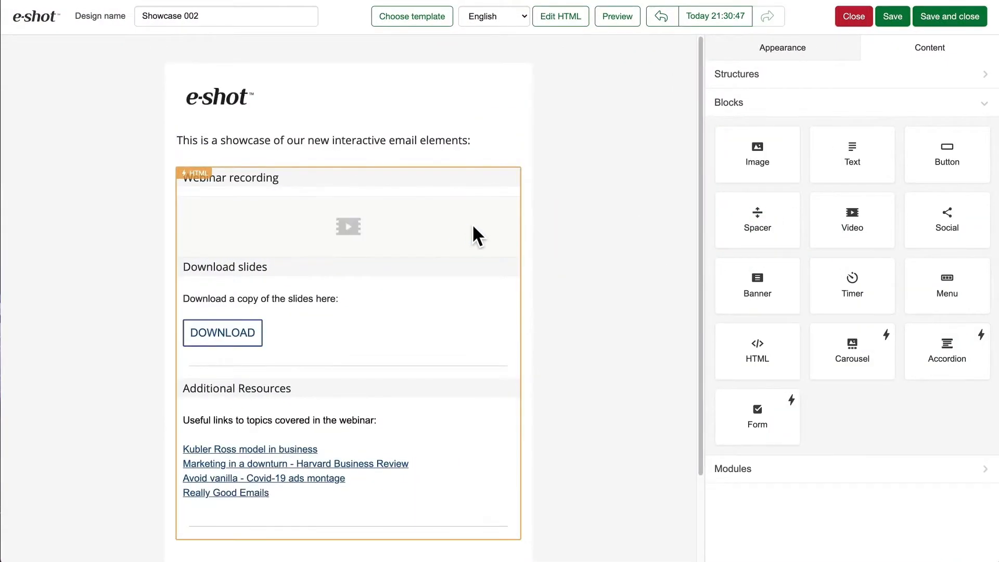
left_click(737, 182)
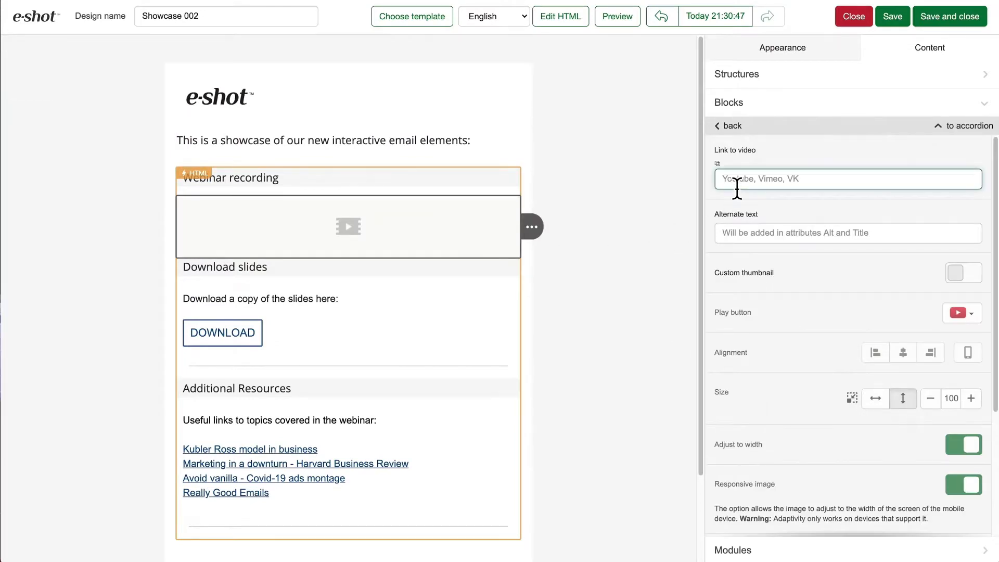
type("https://vimeo.com/411374627")
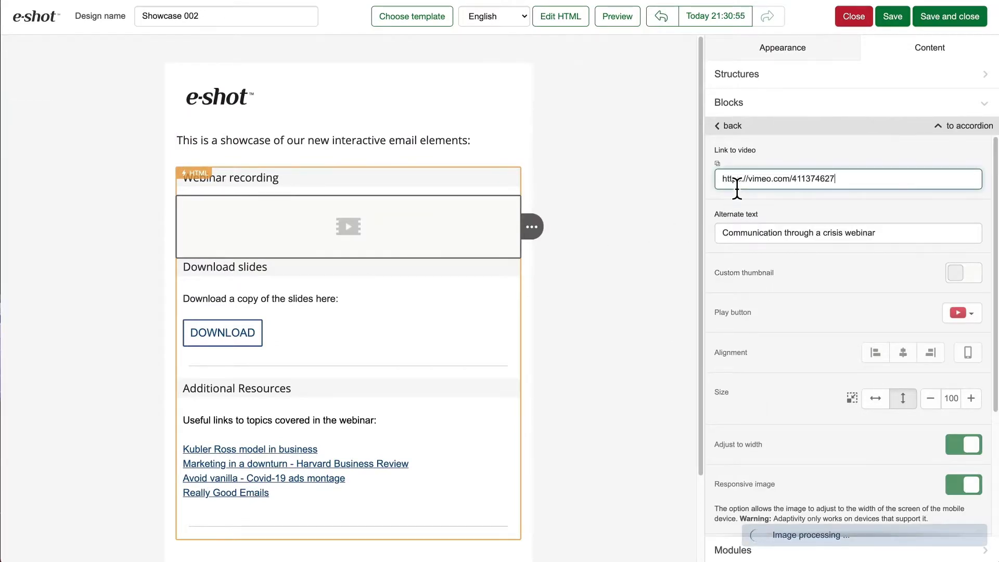
Preview the email and expand the accordion's Download slides and Additional Resources sections.
left_click(626, 30)
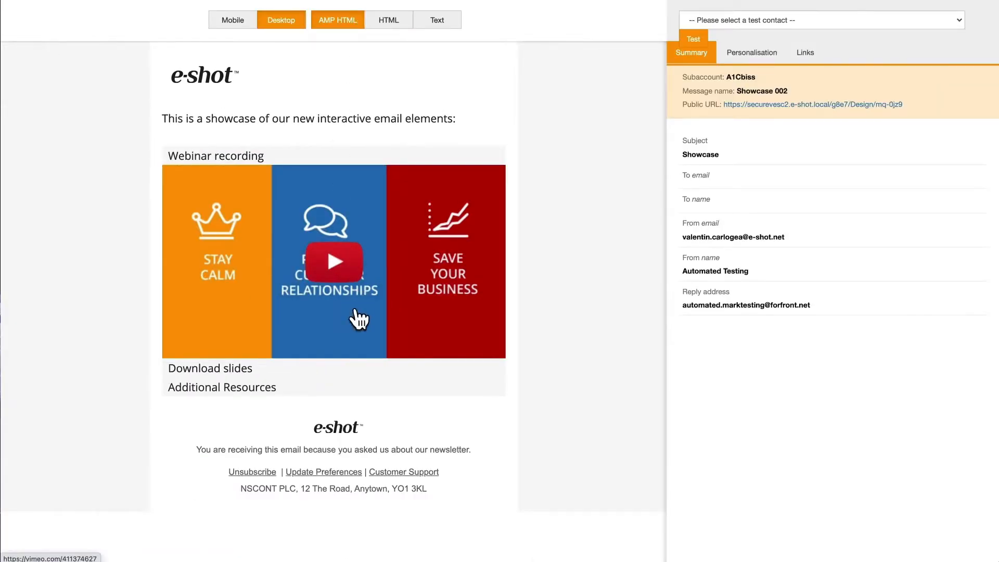
left_click(350, 367)
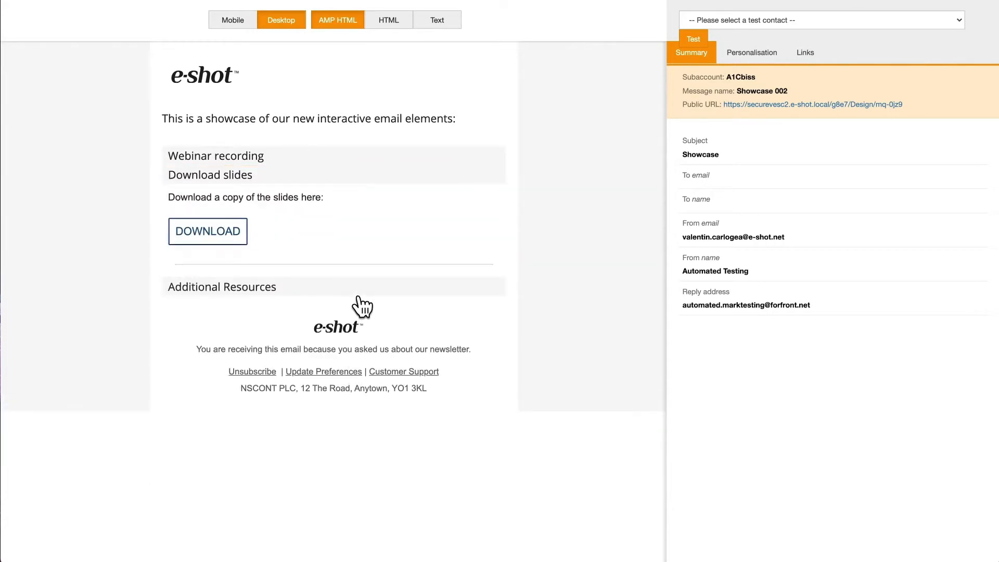
left_click(358, 292)
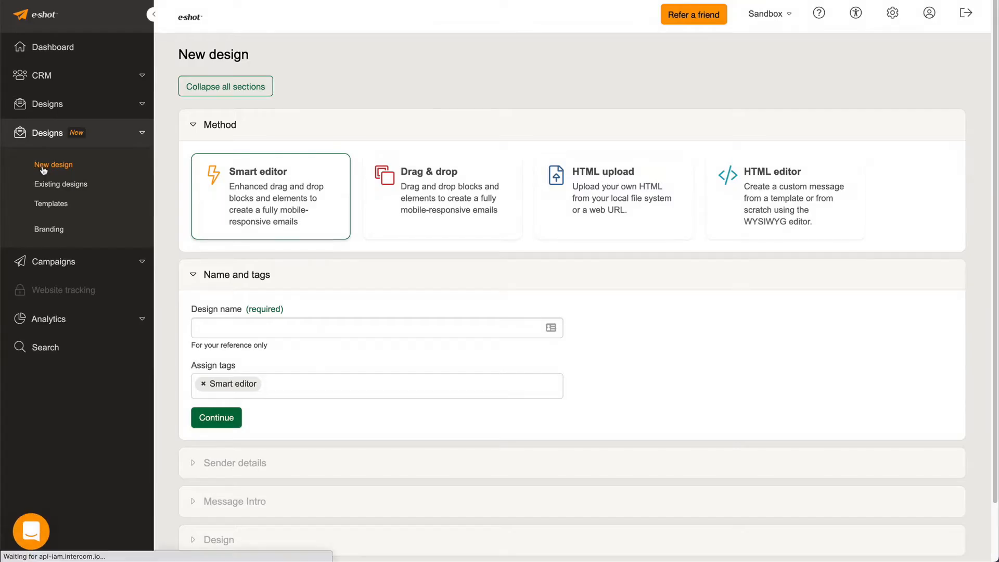
Browse the Existing designs, stock Templates and Branding pages of the Designs section.
left_click(45, 187)
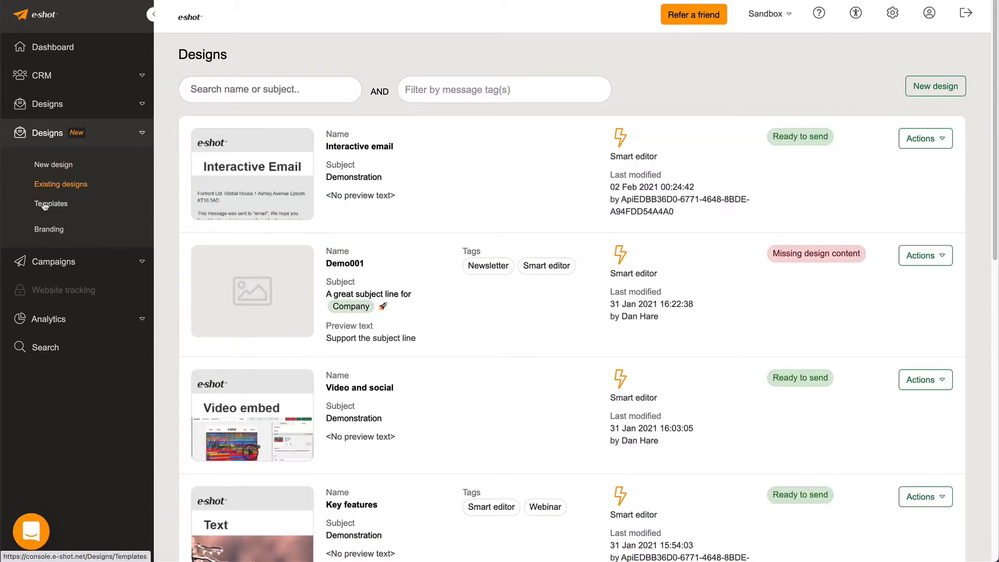
left_click(46, 204)
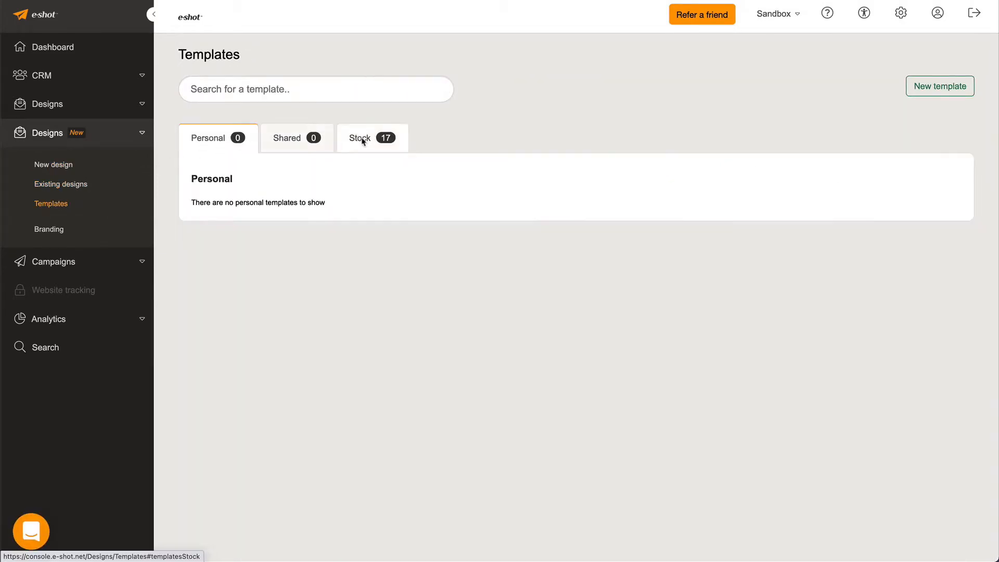
left_click(358, 138)
left_click(49, 231)
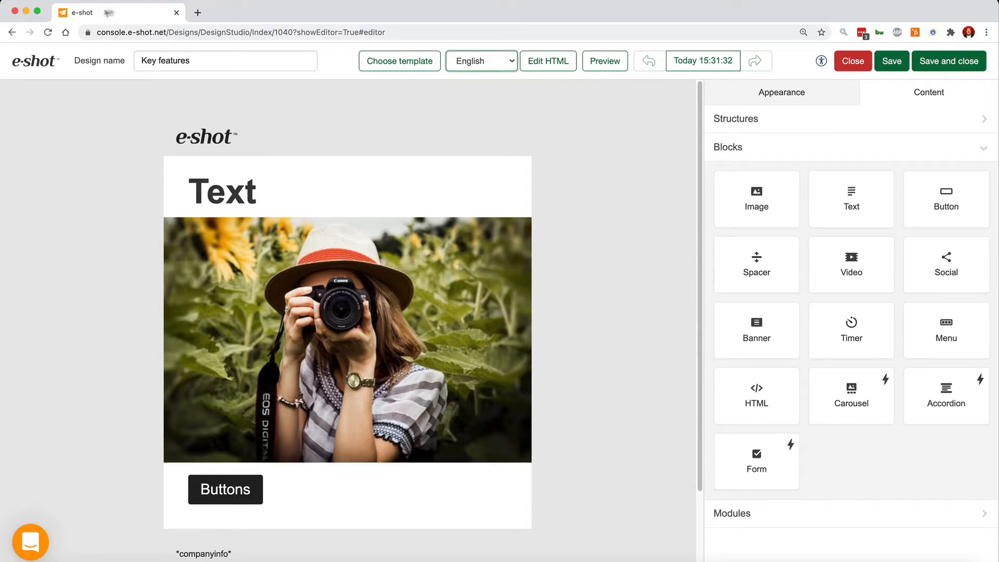
Open the editor's language list and the HTML code editor to inspect them.
left_click(492, 60)
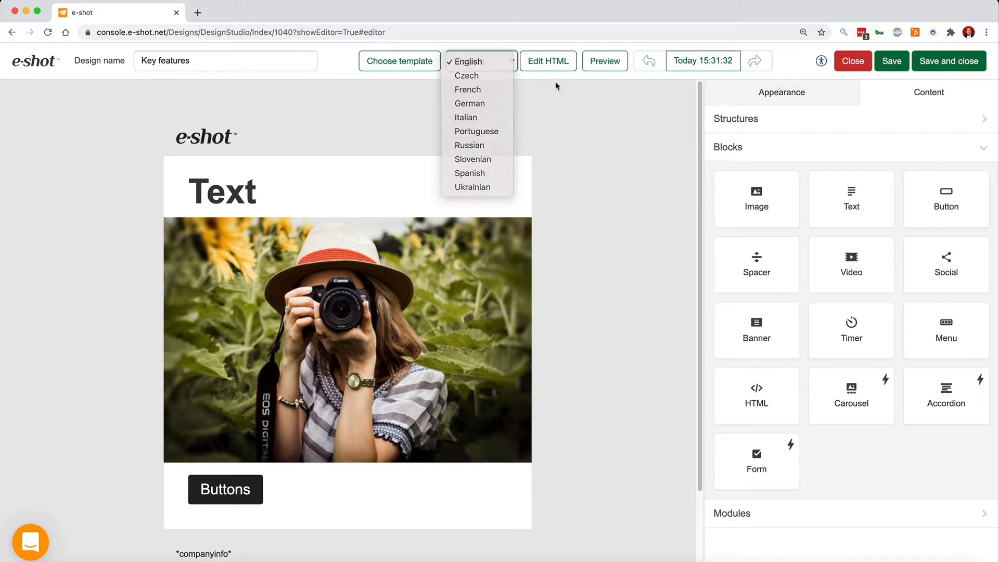
left_click(553, 66)
left_click(552, 66)
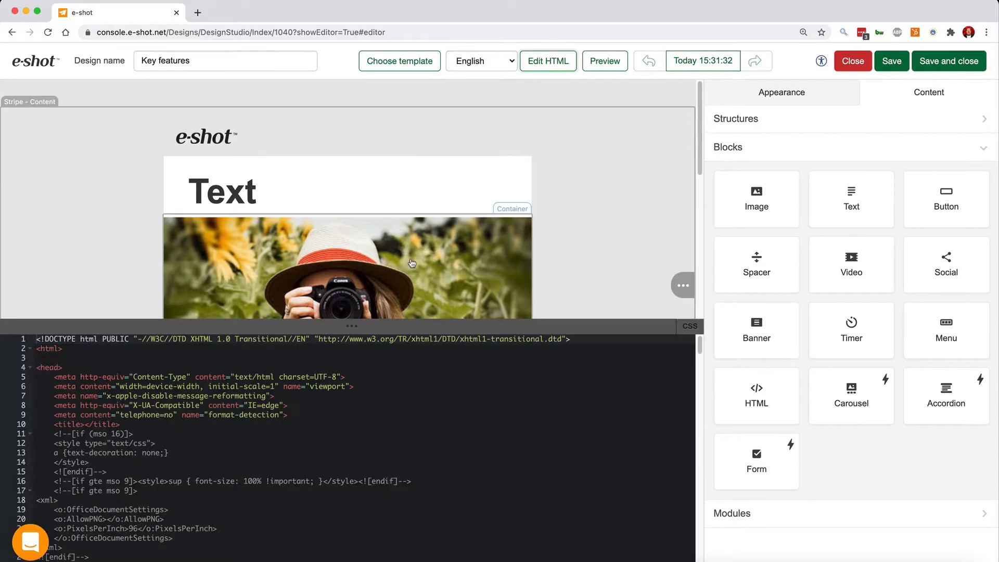
left_click(545, 68)
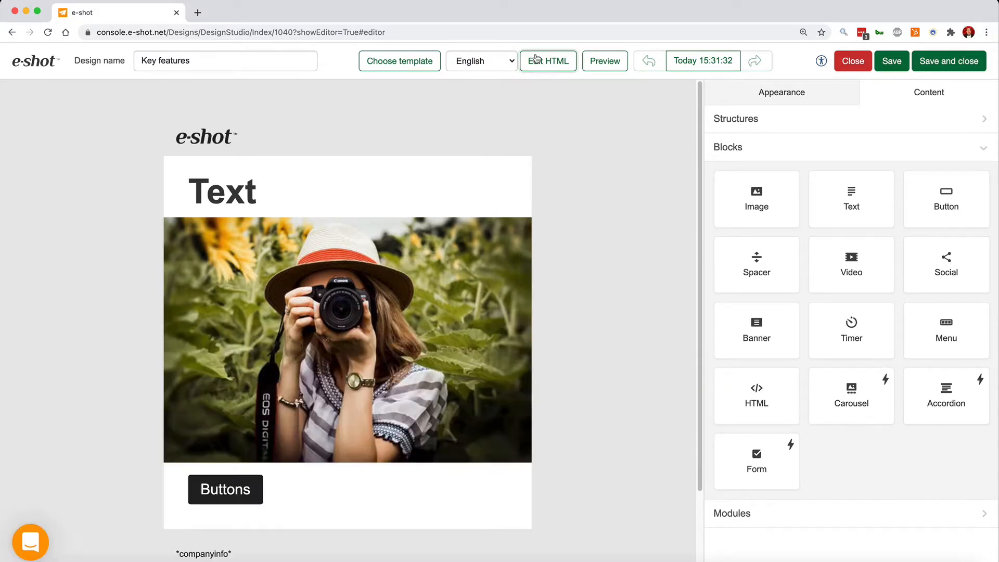
Open the version history and browse the saved versions from January 28.
left_click(695, 65)
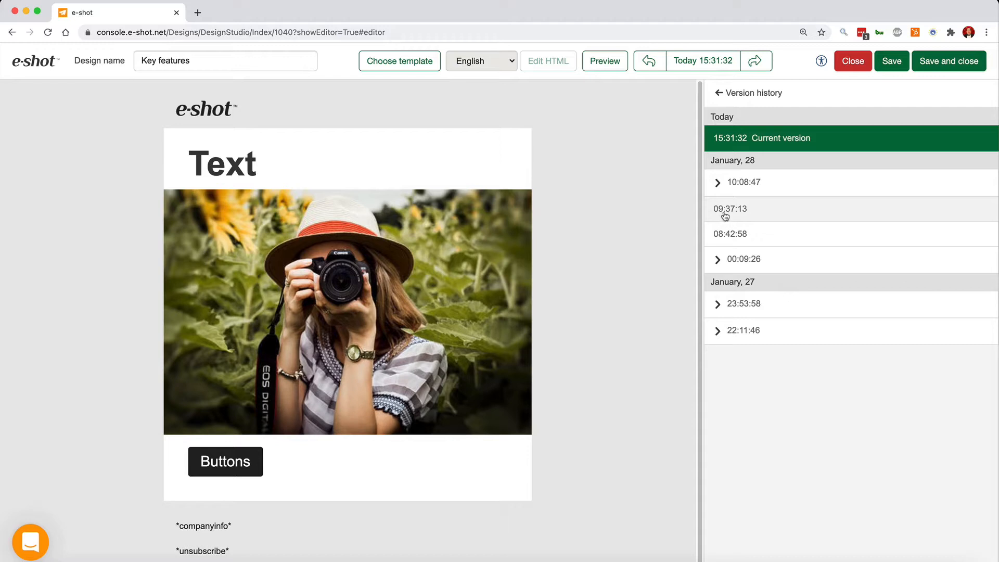
left_click(755, 214)
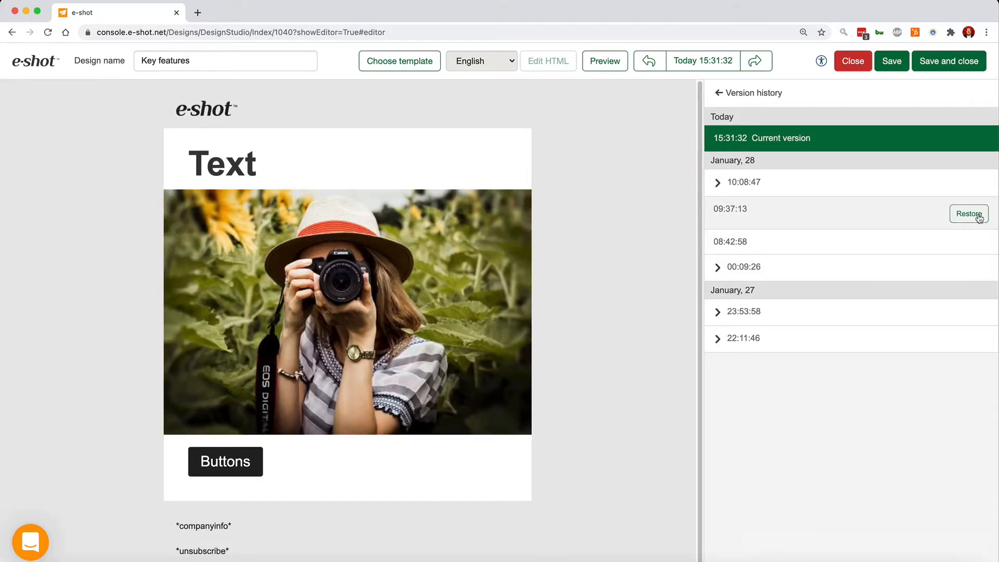
left_click(718, 185)
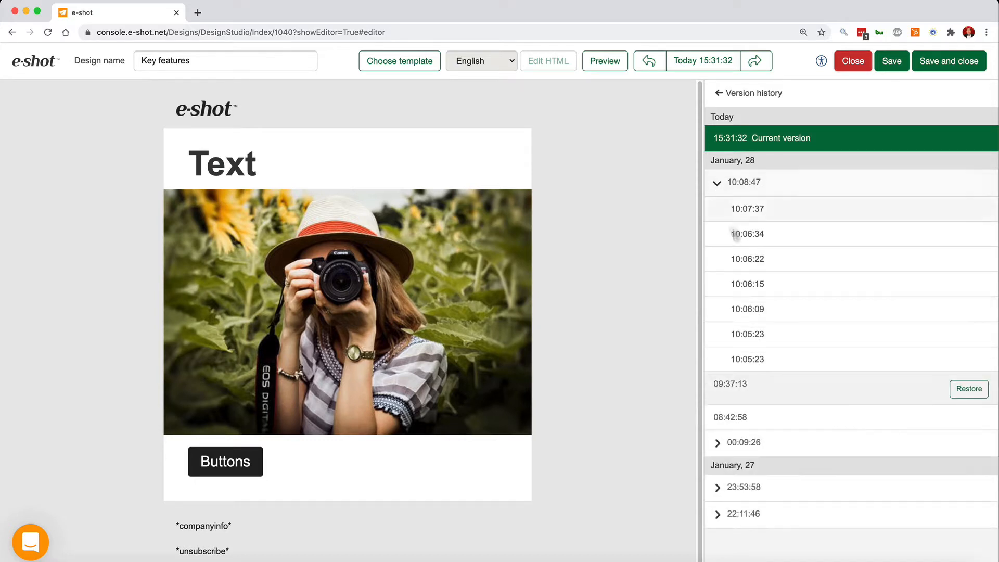
left_click(718, 183)
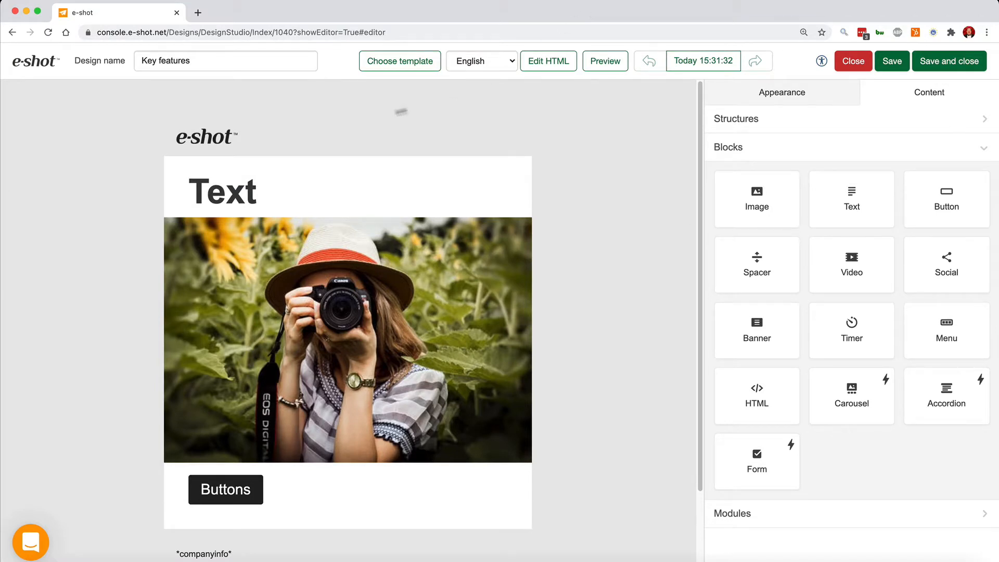
Select the Text heading and open the Merge tags list of standard fields.
double_click(231, 194)
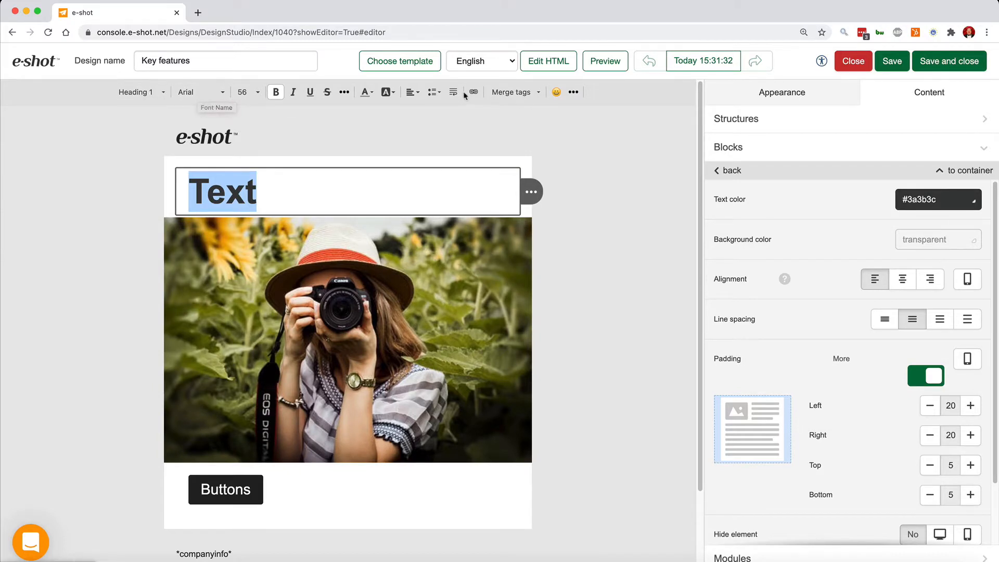
left_click(525, 94)
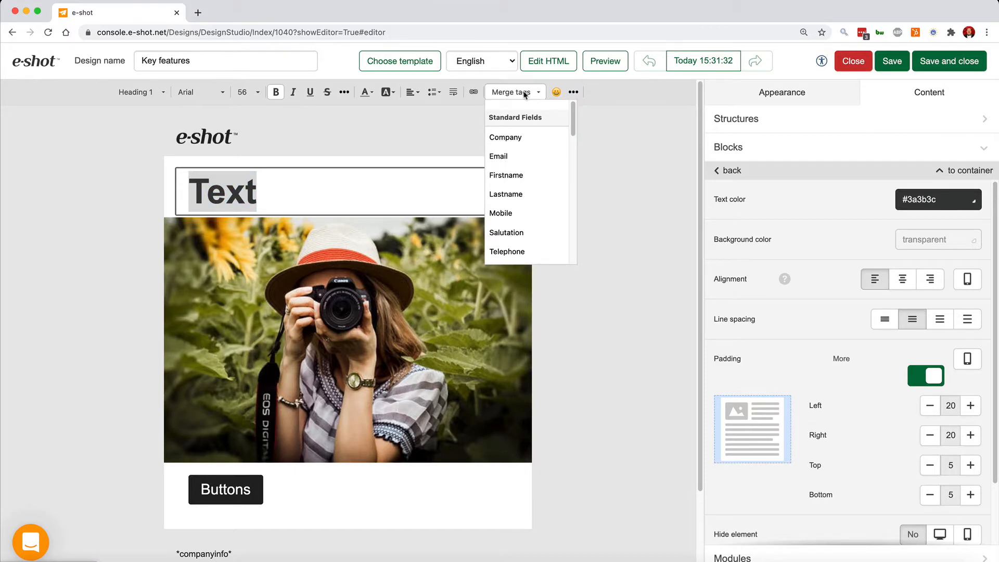
Select the camera photo and open the built-in image editor, then close it.
left_click(281, 320)
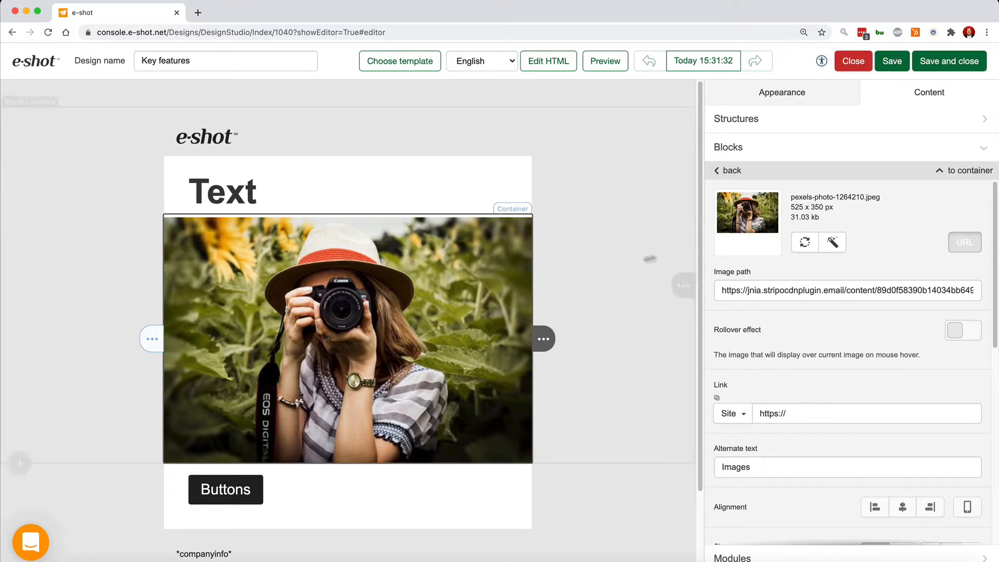
left_click(832, 247)
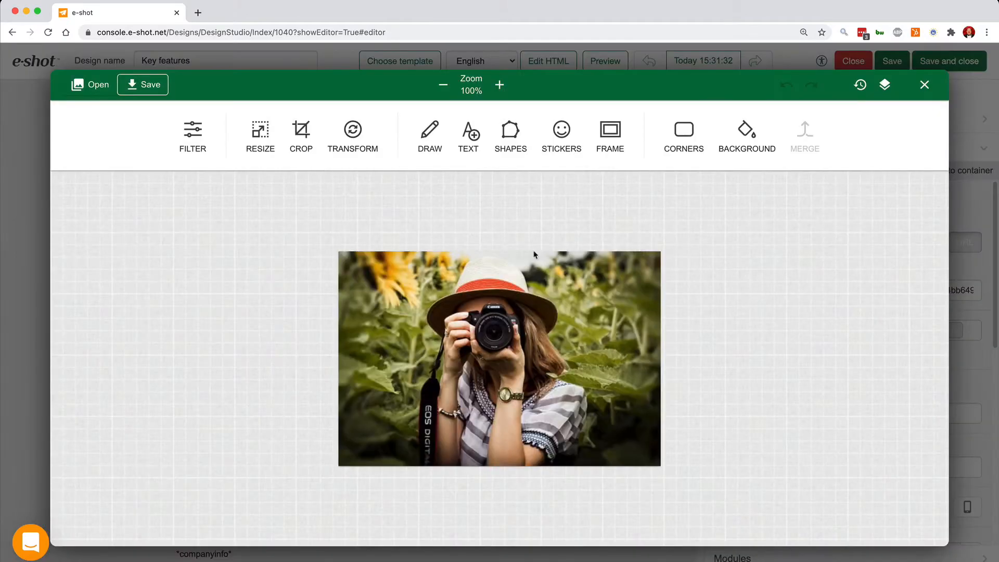
left_click(925, 86)
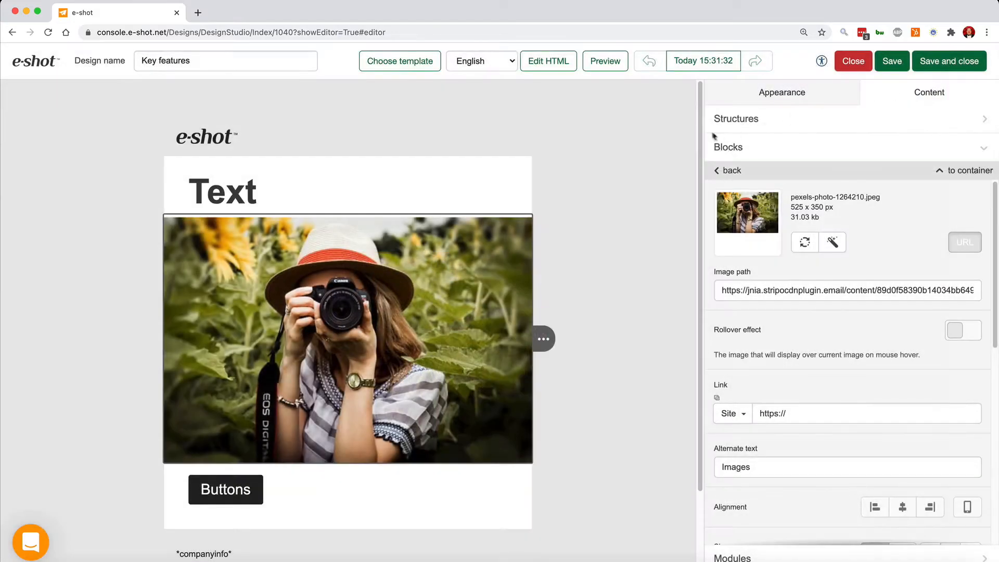
Replace the camera photo with the icy branch image from the stock library.
left_click(804, 243)
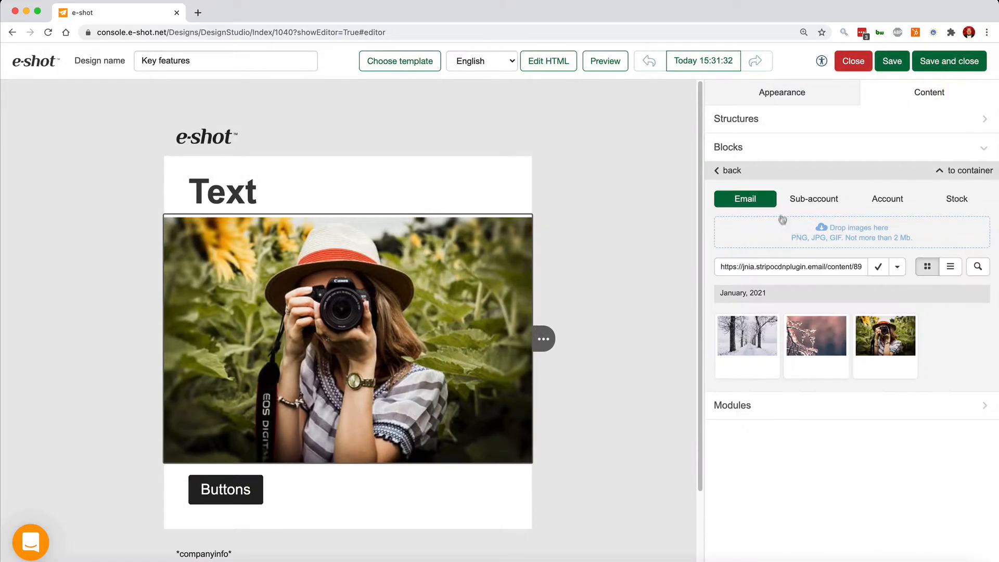
left_click(955, 200)
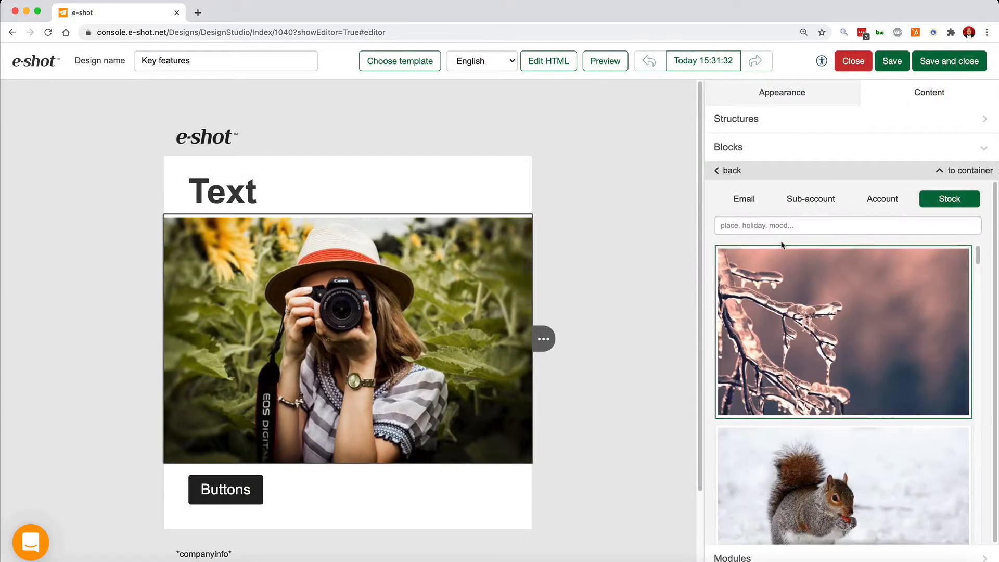
left_click(800, 327)
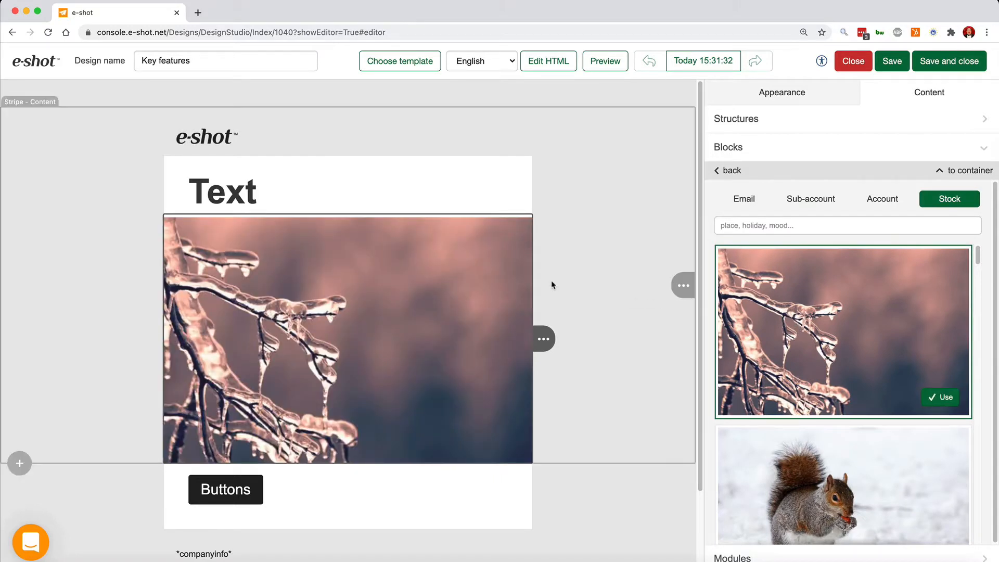
Open the Email image folder and its path options in the image library.
left_click(739, 201)
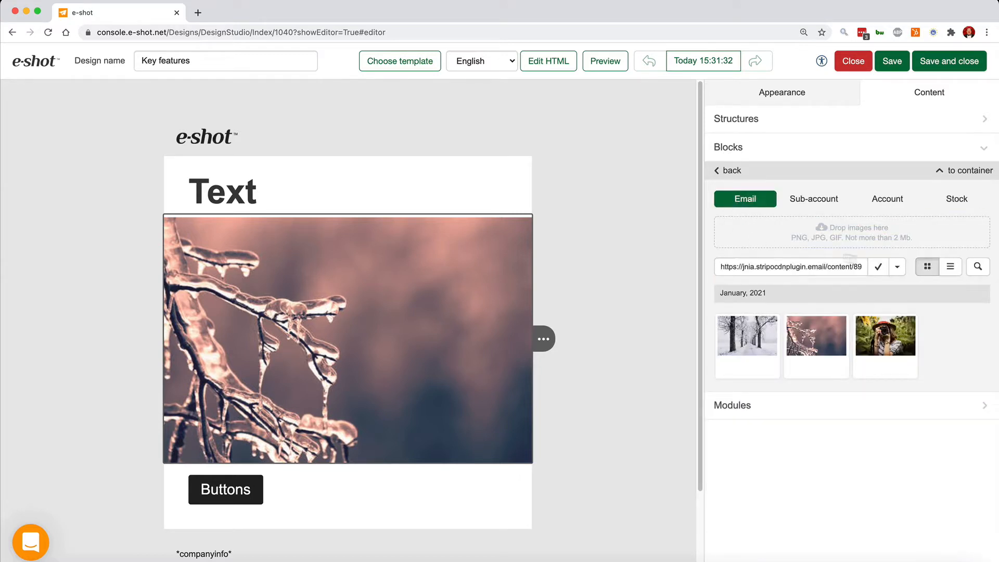
left_click(897, 266)
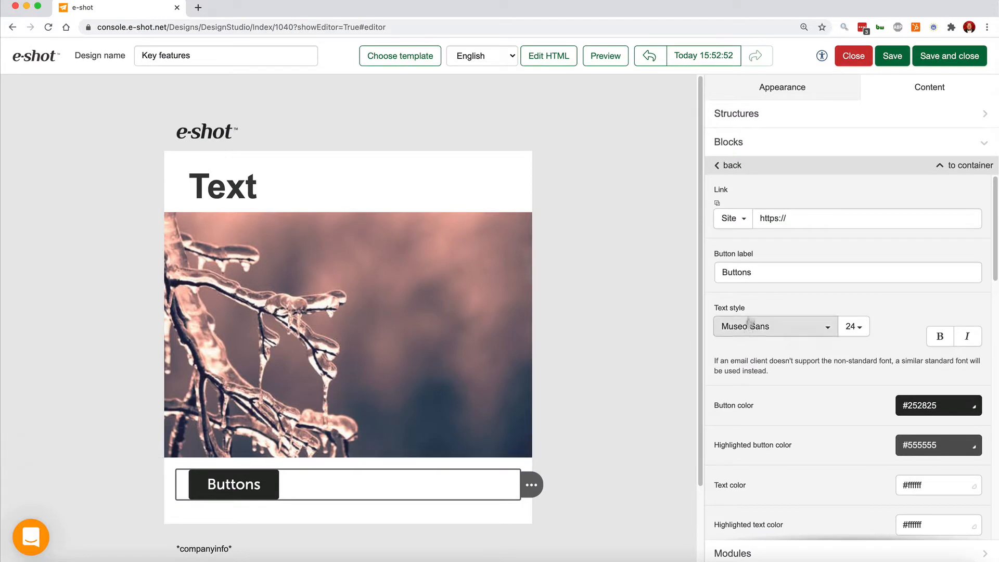
Browse the button's link type options and set the Buttons block colour to green #38761d.
left_click(739, 224)
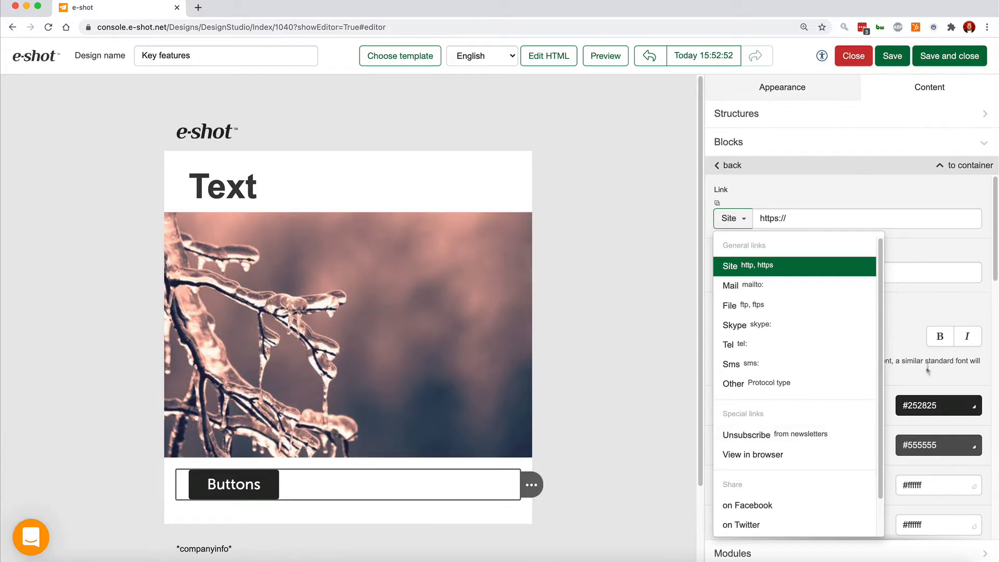
left_click(929, 388)
left_click(935, 408)
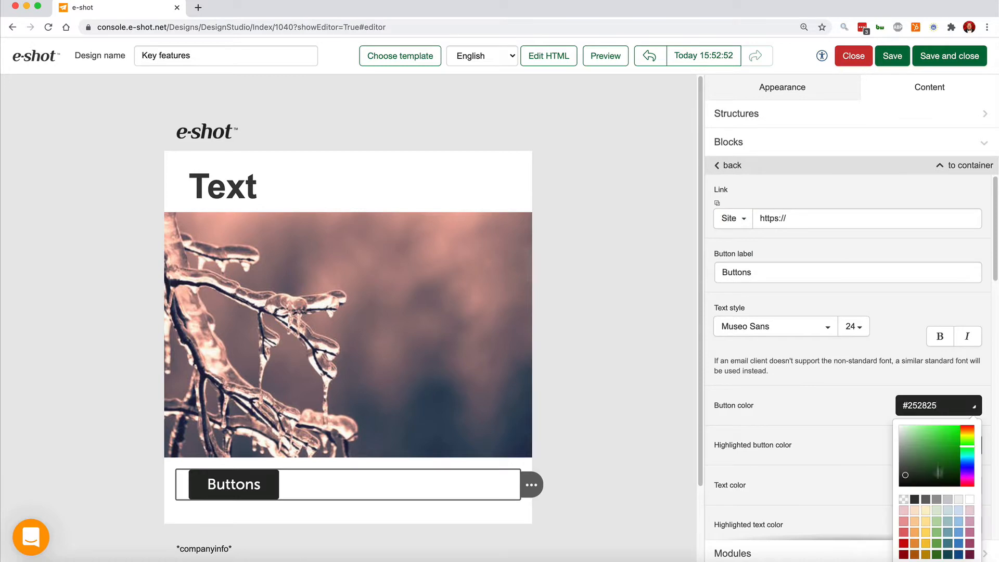
left_click(935, 554)
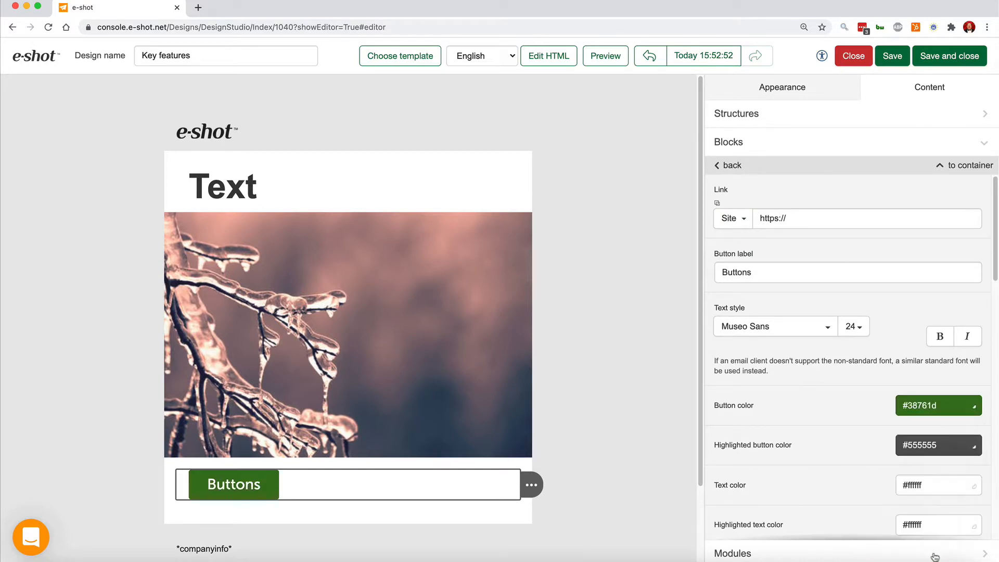
Decrease the button's internal left and right padding to 25 or less.
scroll(827, 464, "down", 9)
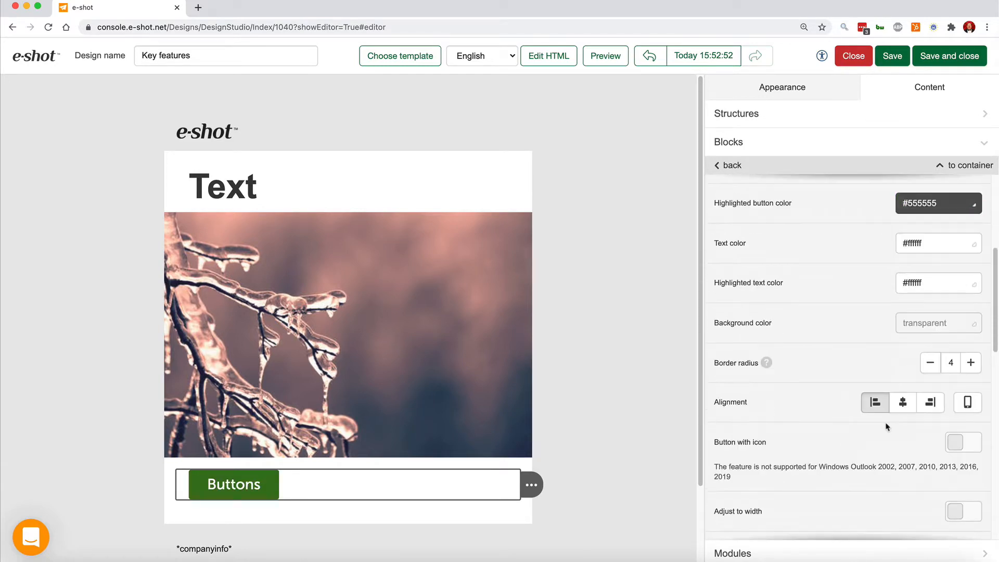
scroll(880, 429, "down", 5)
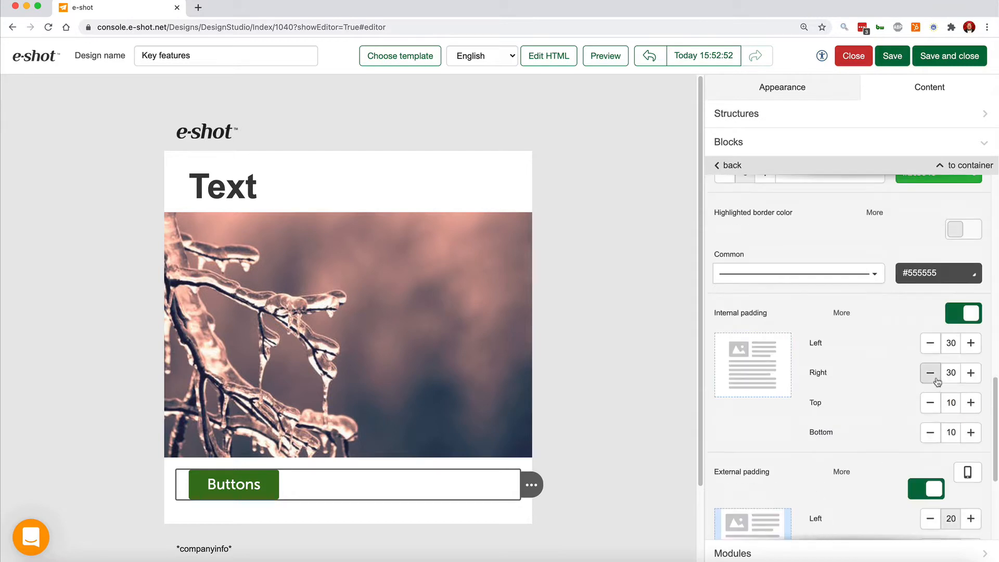
left_click(930, 373)
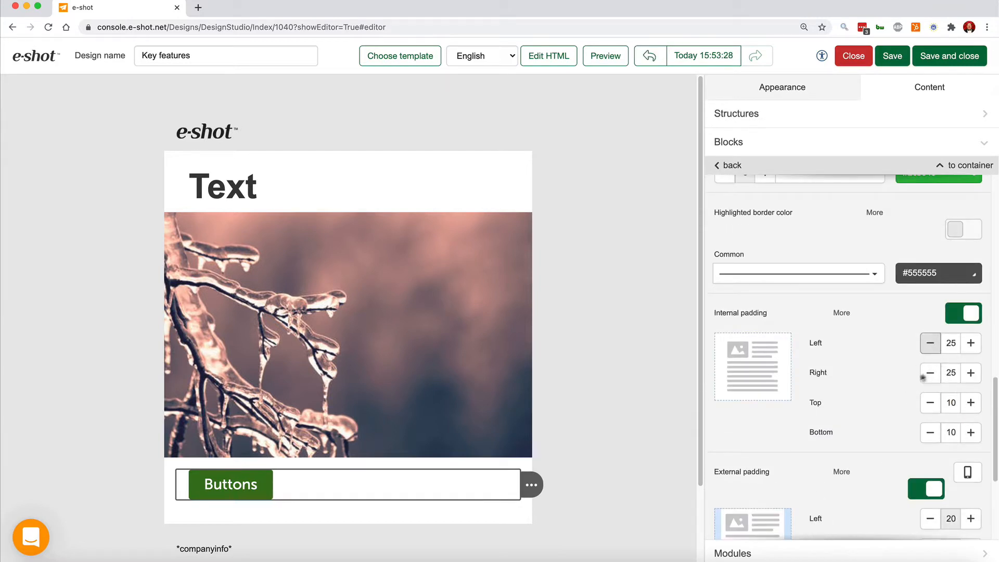
left_click(932, 343)
left_click(932, 343)
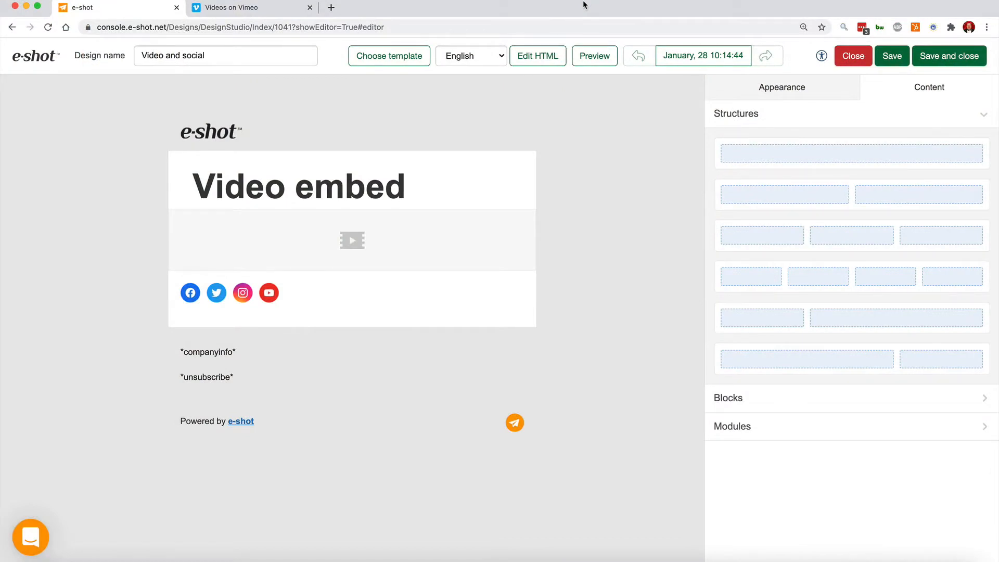
Select the empty video block and copy the video link of 'e-shot Smart Editor Quick Overview' in Vimeo.
left_click(350, 248)
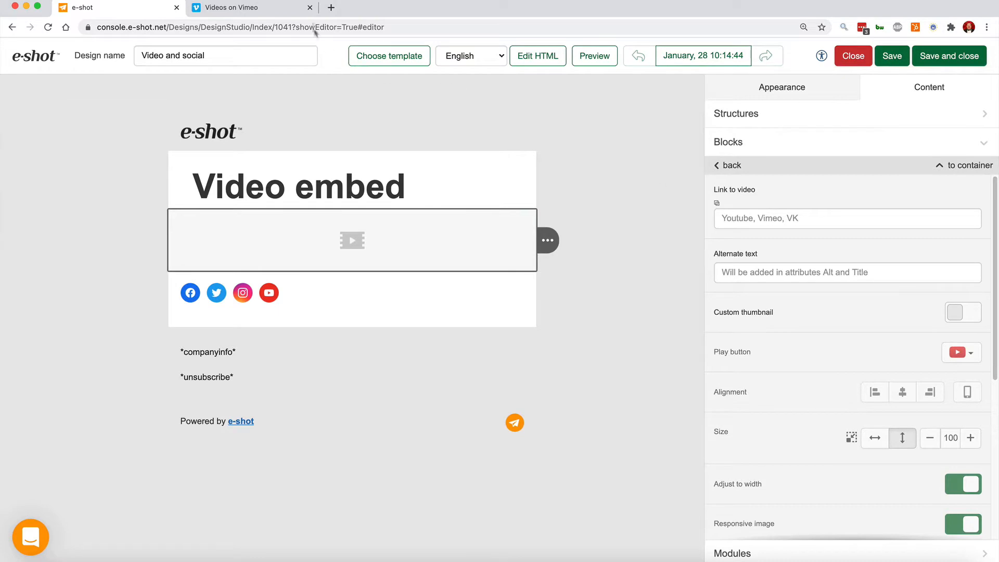
left_click(280, 12)
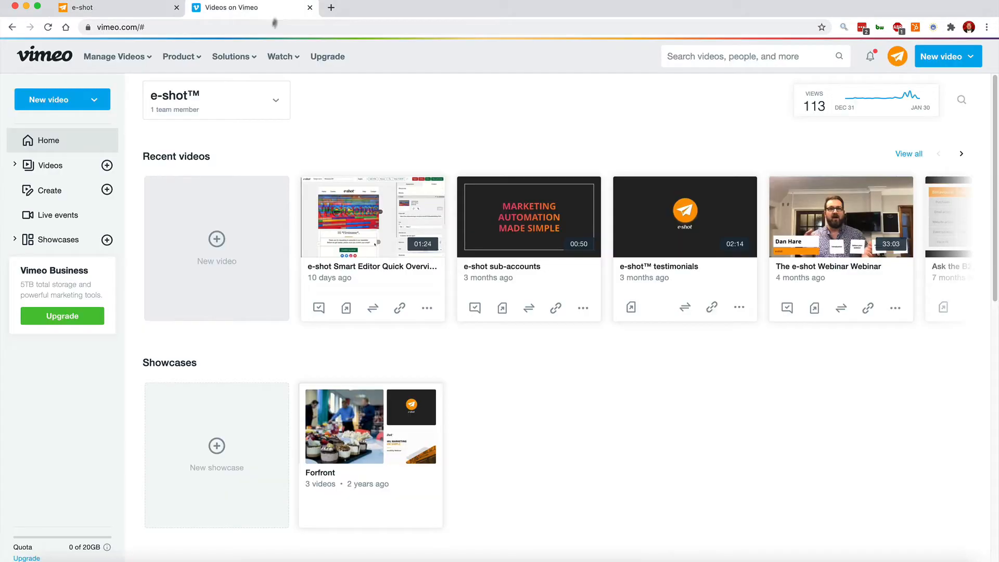
left_click(400, 307)
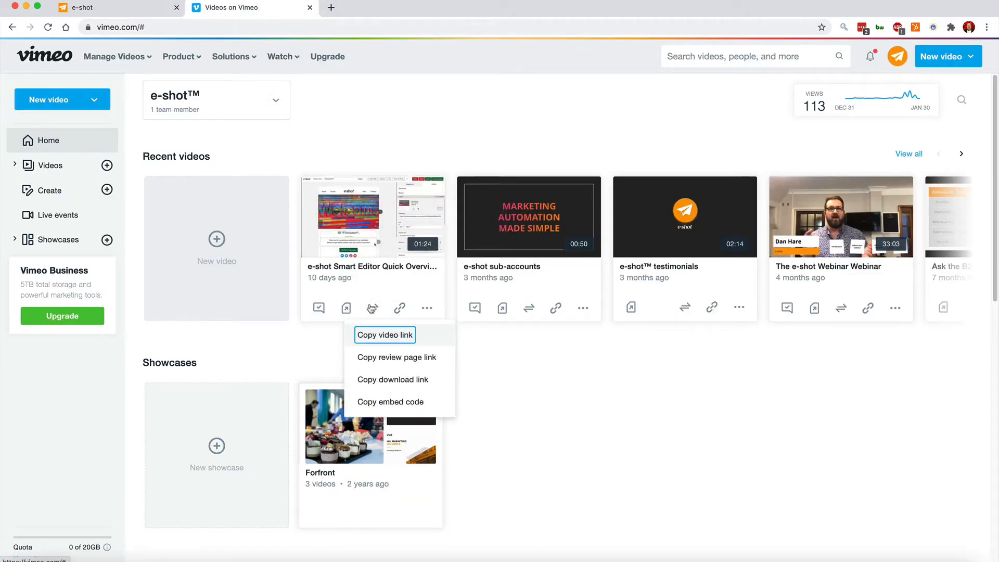
left_click(392, 335)
Return to the e-shot editor and paste the Vimeo link into the video block's link field.
left_click(114, 7)
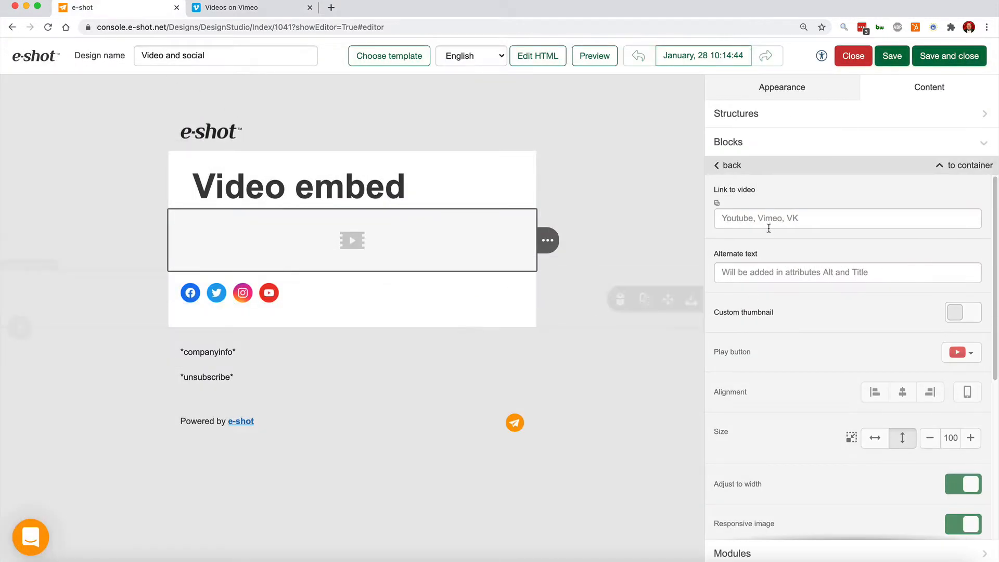
left_click(750, 215)
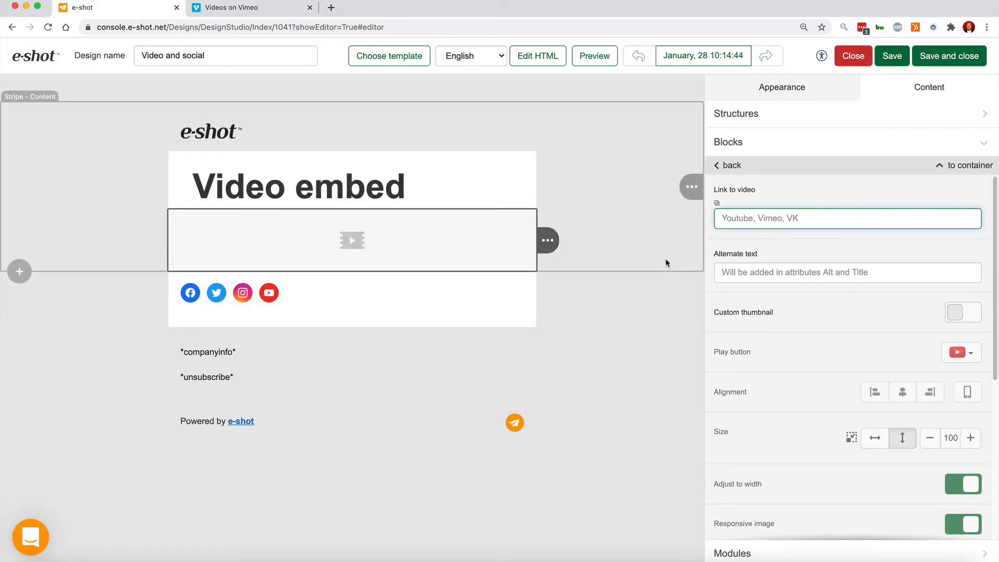
key("ctrl+v")
key("Tab")
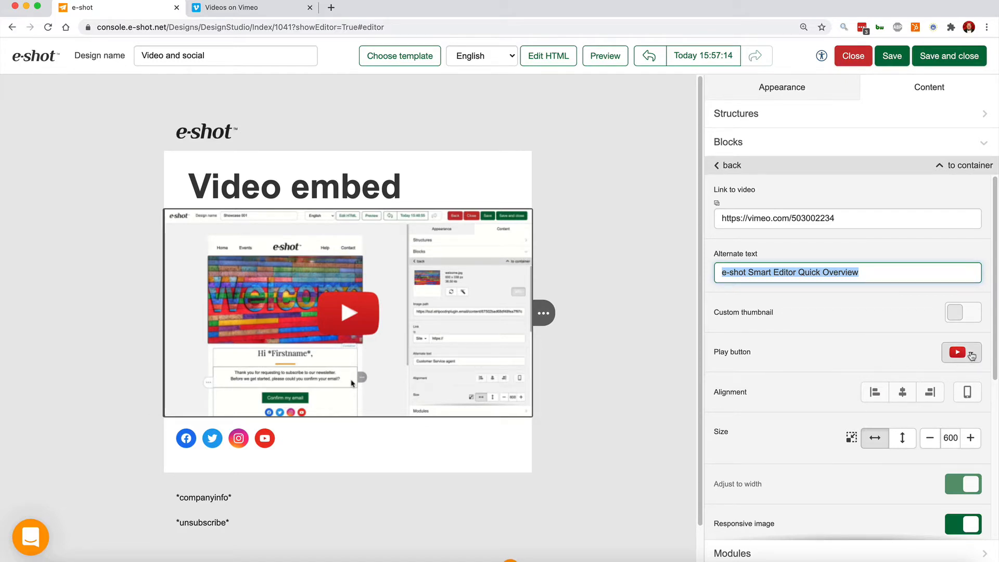
Change the video's play button to a different style.
left_click(970, 352)
left_click(962, 322)
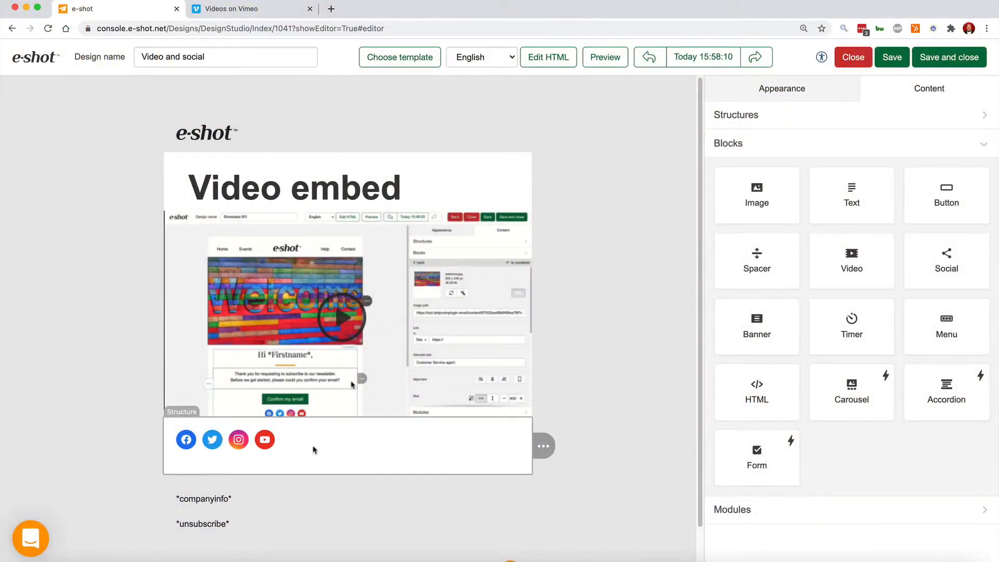
Select the social icons block and set the icon size to 64 px.
left_click(319, 442)
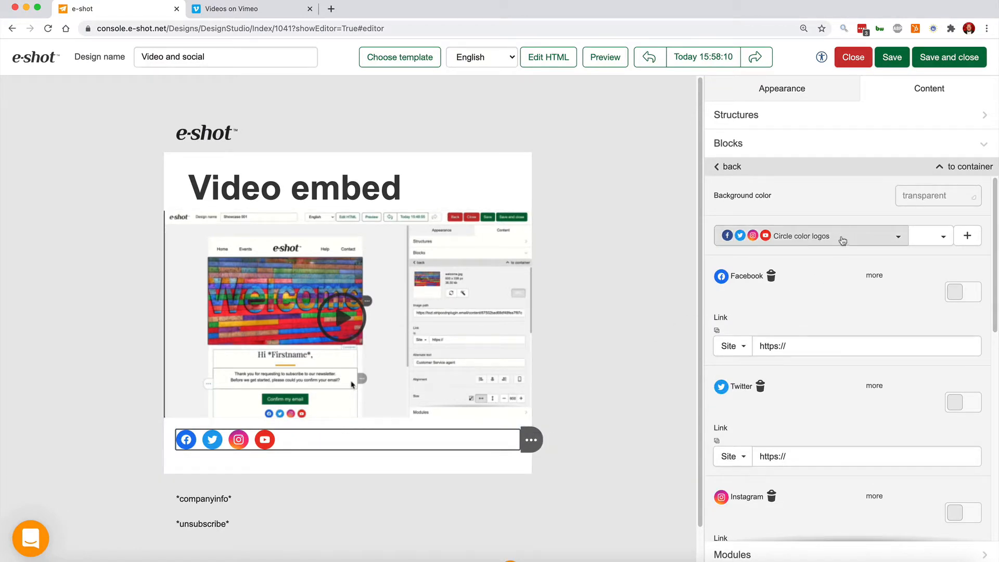
left_click(896, 240)
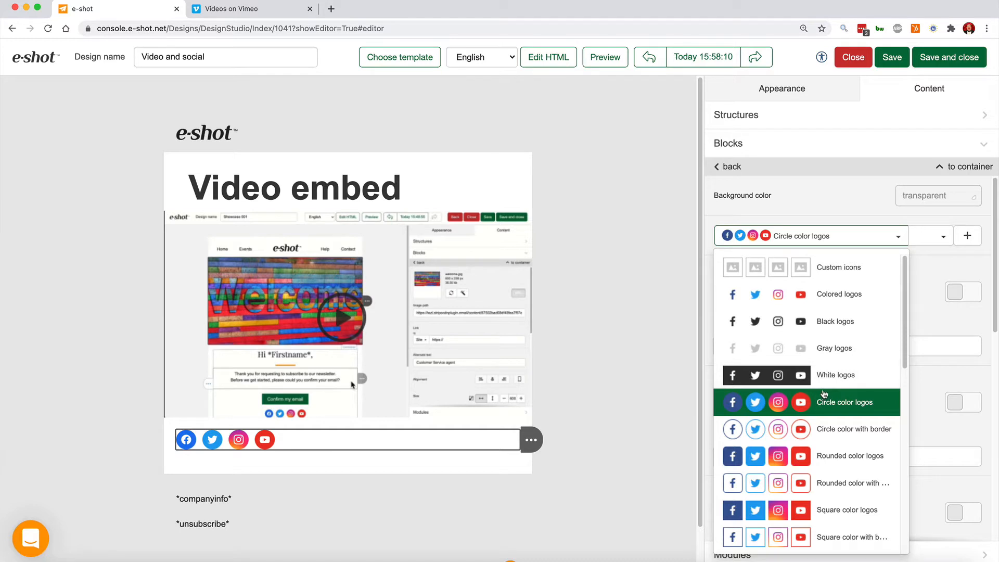
left_click(943, 237)
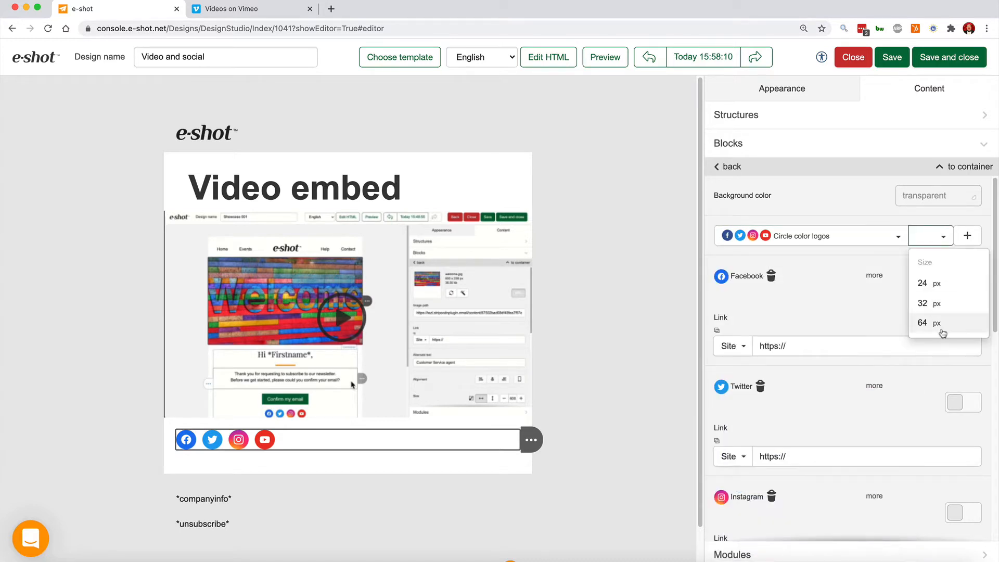
left_click(943, 328)
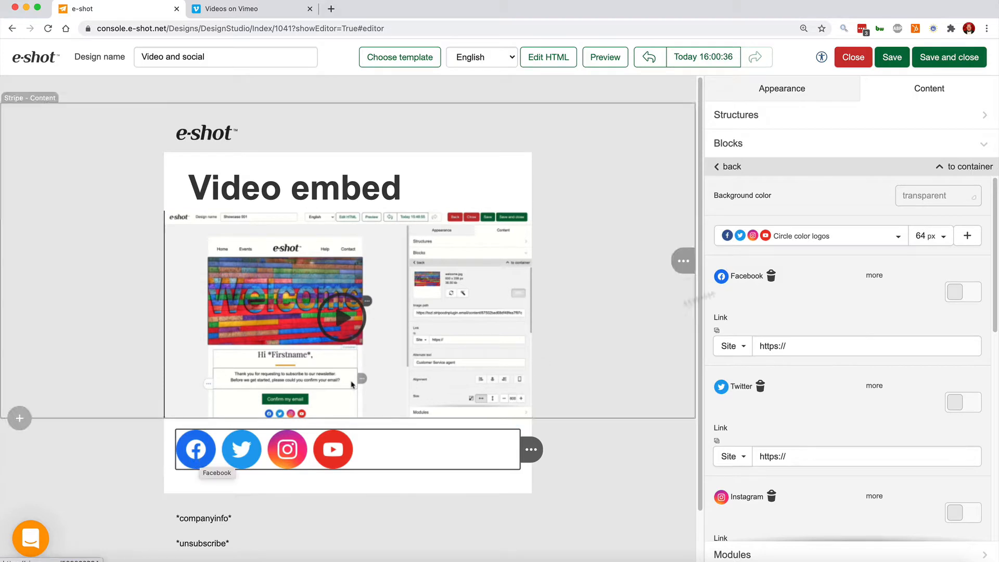
Remove the Facebook icon and add a LinkedIn icon to the social block.
left_click(771, 277)
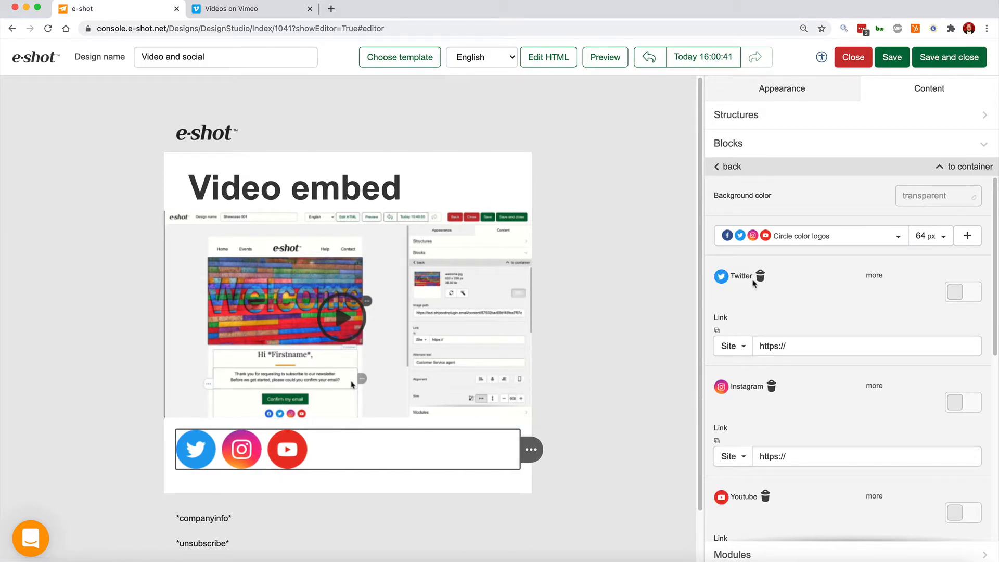
left_click(968, 235)
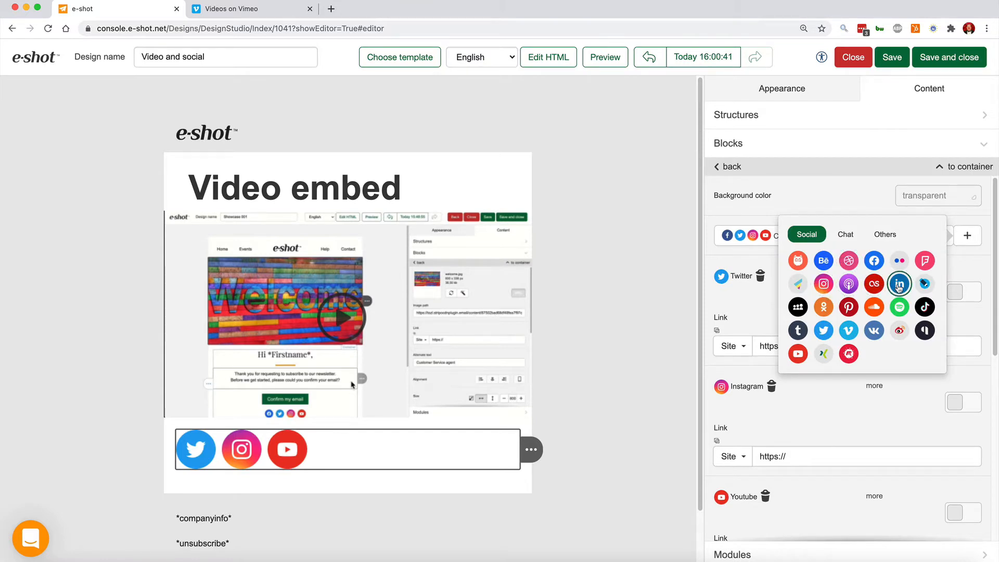
left_click(899, 284)
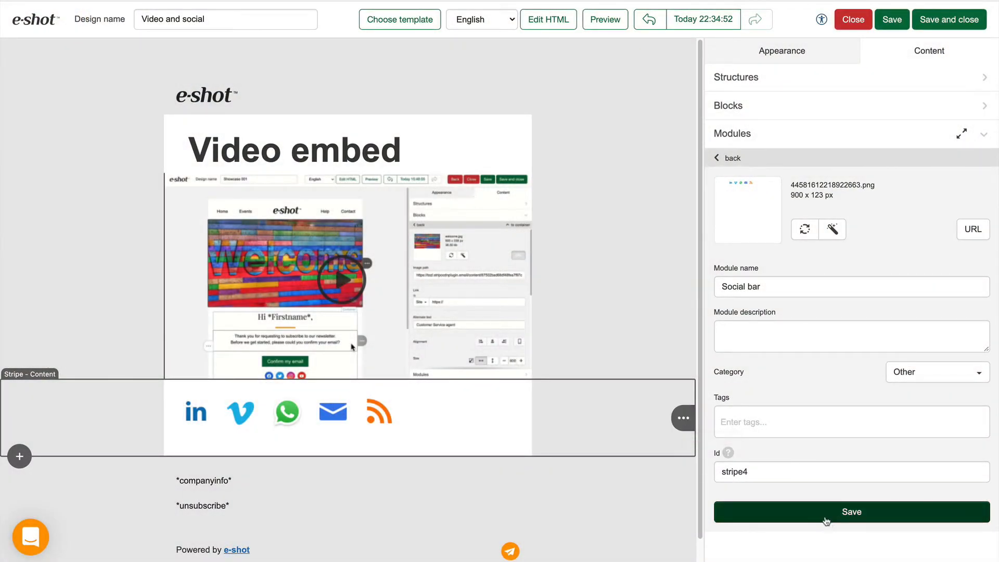
Save the social stripe as the Social bar module and replace the stripe with that module from the library.
left_click(825, 516)
mouse_move(683, 418)
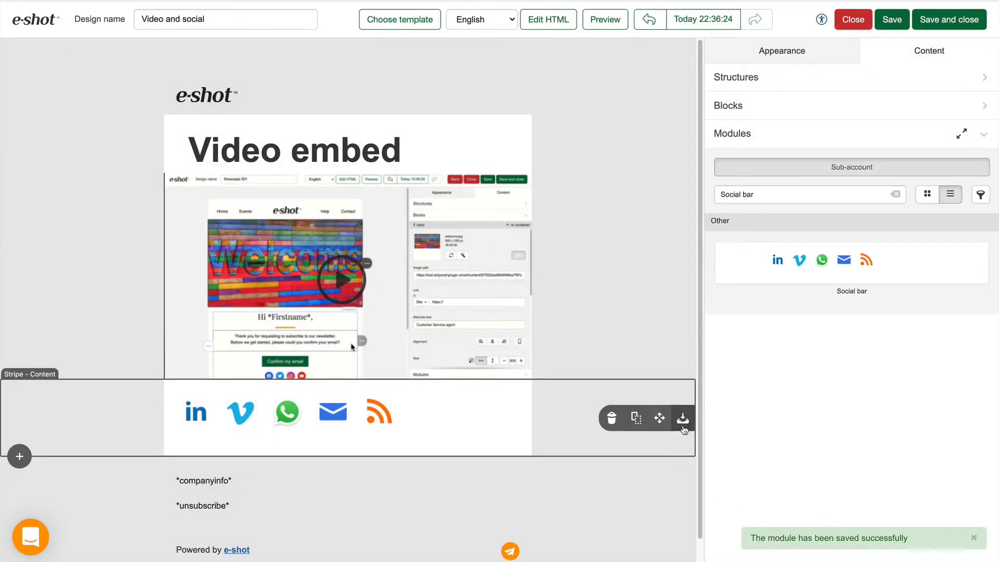
left_click(610, 417)
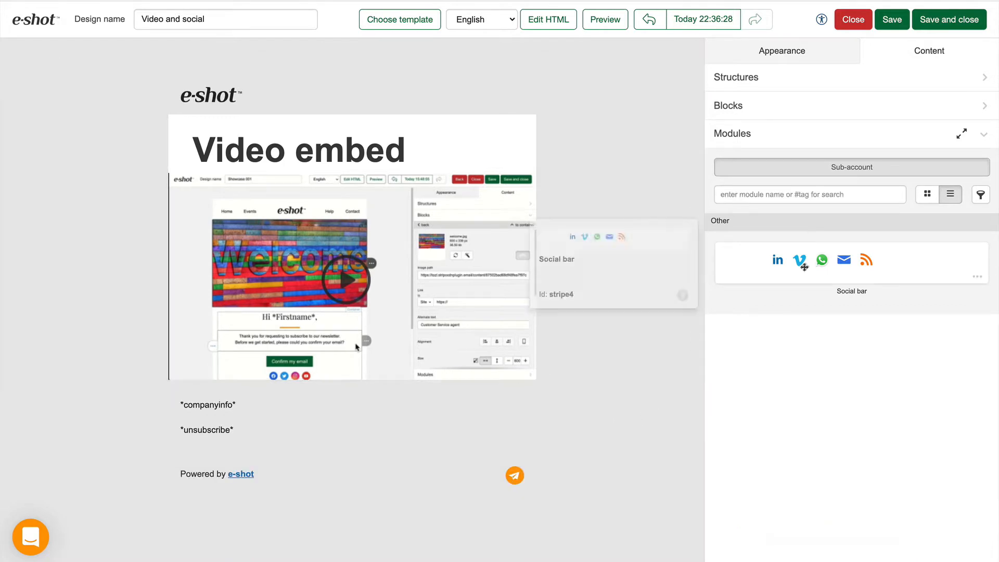
left_click_drag(803, 266, 390, 398)
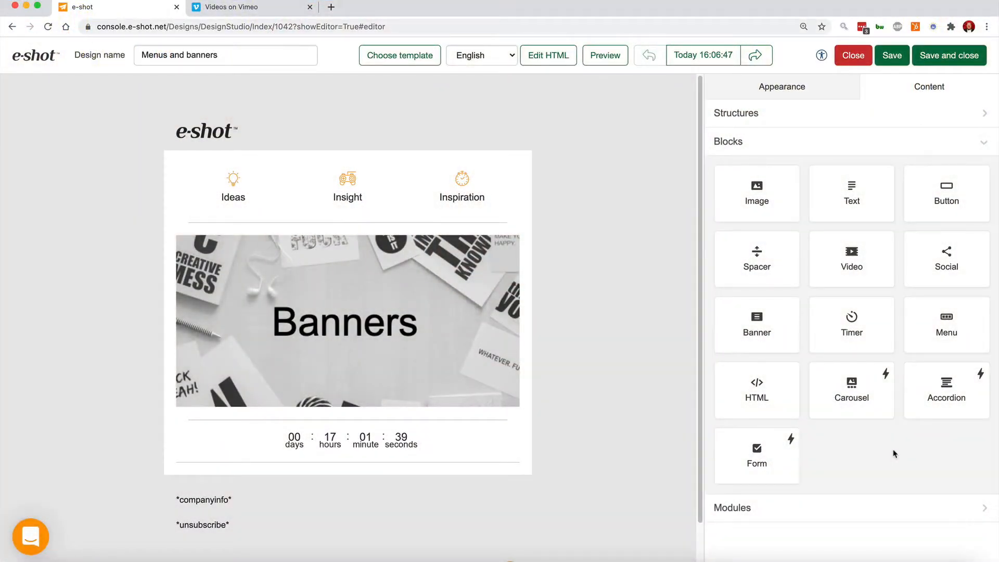
Switch the menu block's type to Links only, without icons.
left_click(346, 188)
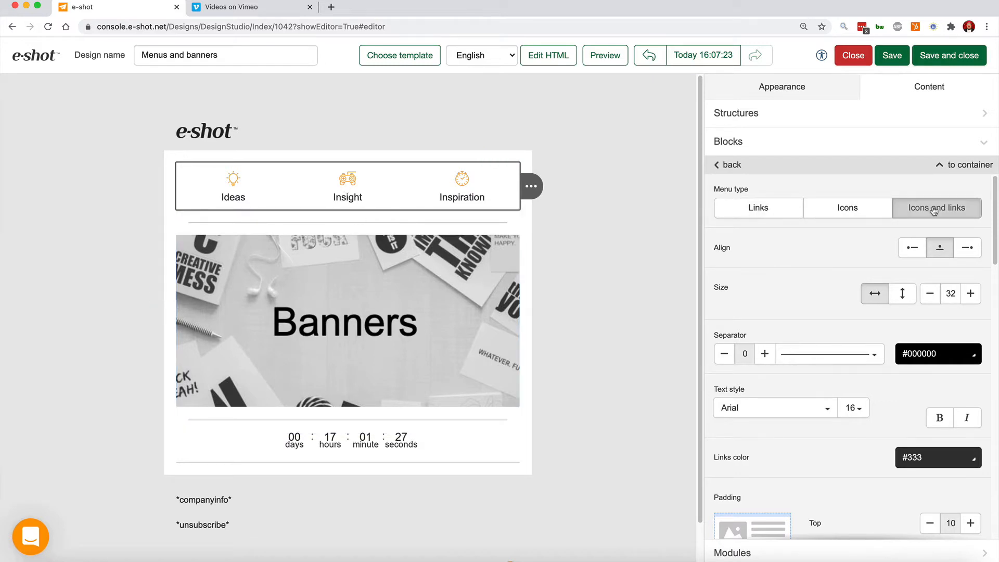
left_click(734, 215)
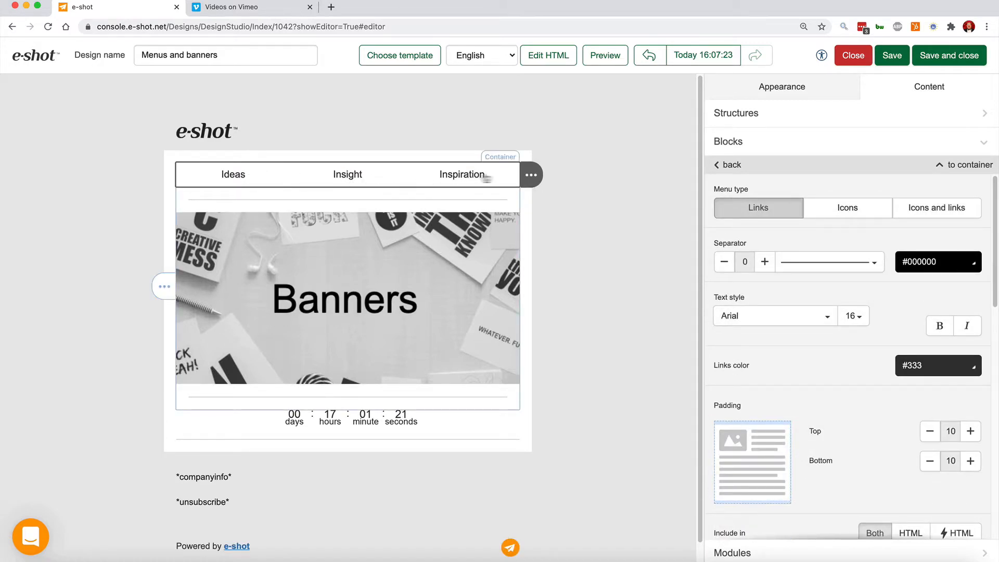
scroll(828, 325, "down", 10)
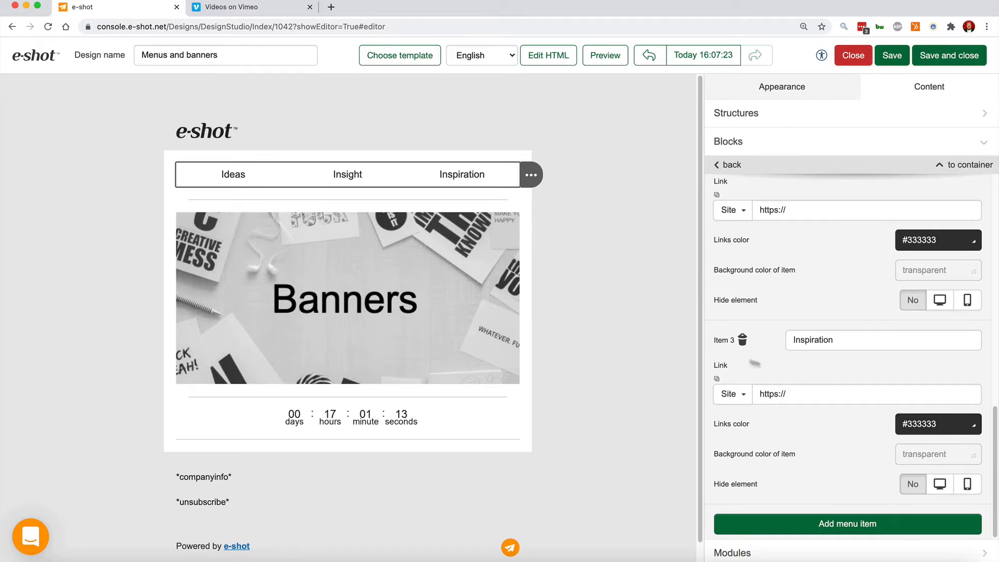
Change the banner's overlay text from the placeholder to Welcome.
left_click(331, 235)
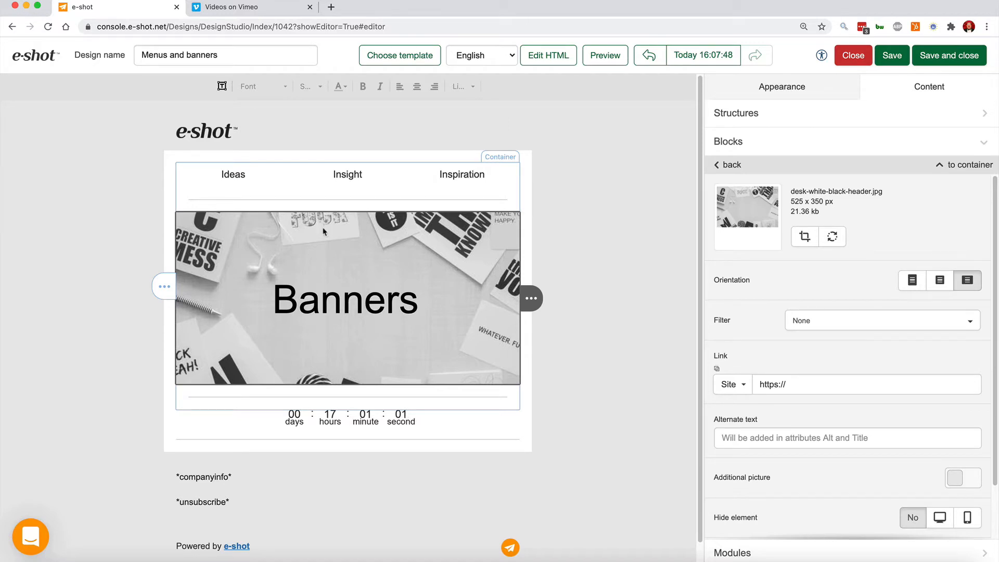
left_click(321, 289)
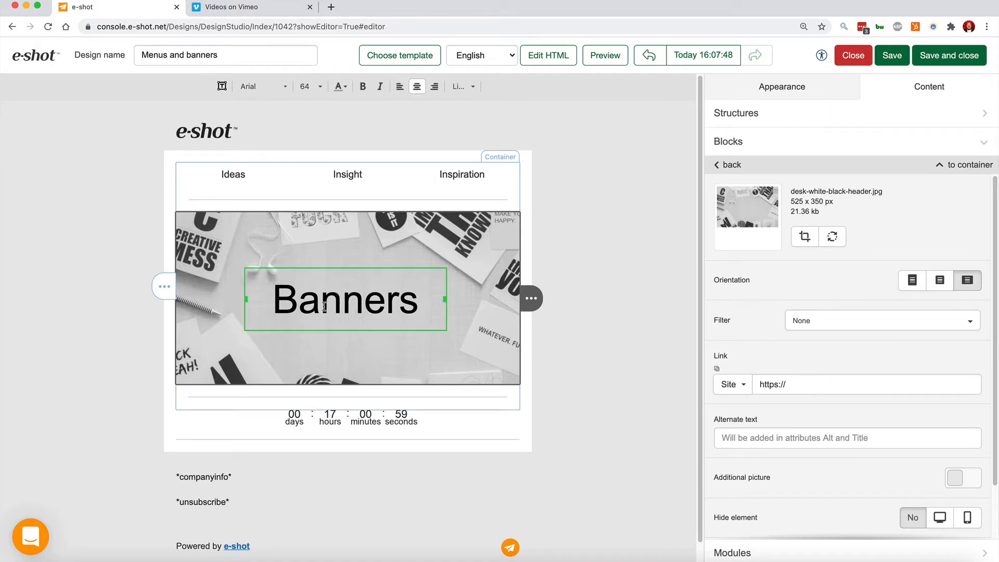
double_click(325, 307)
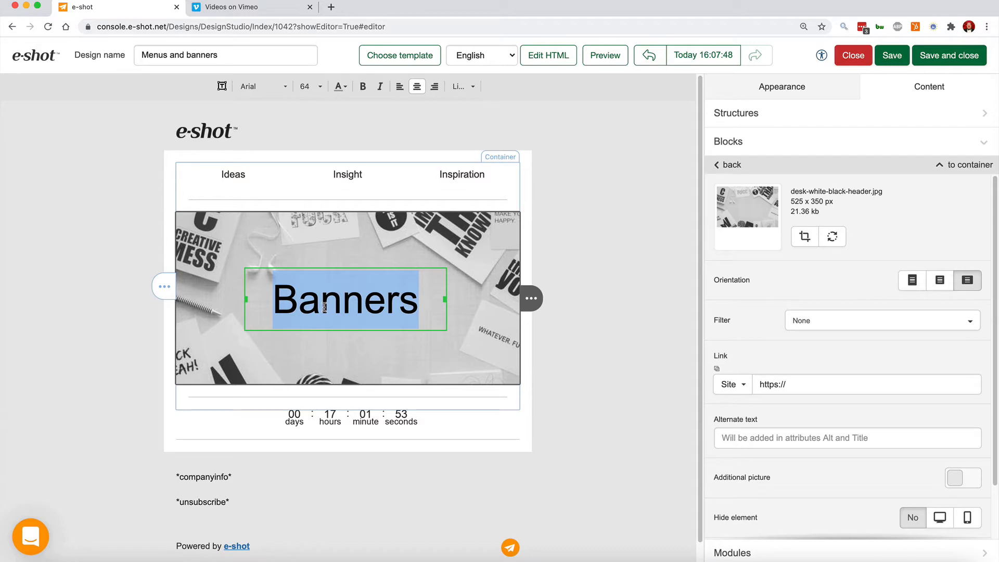
type("Welcome")
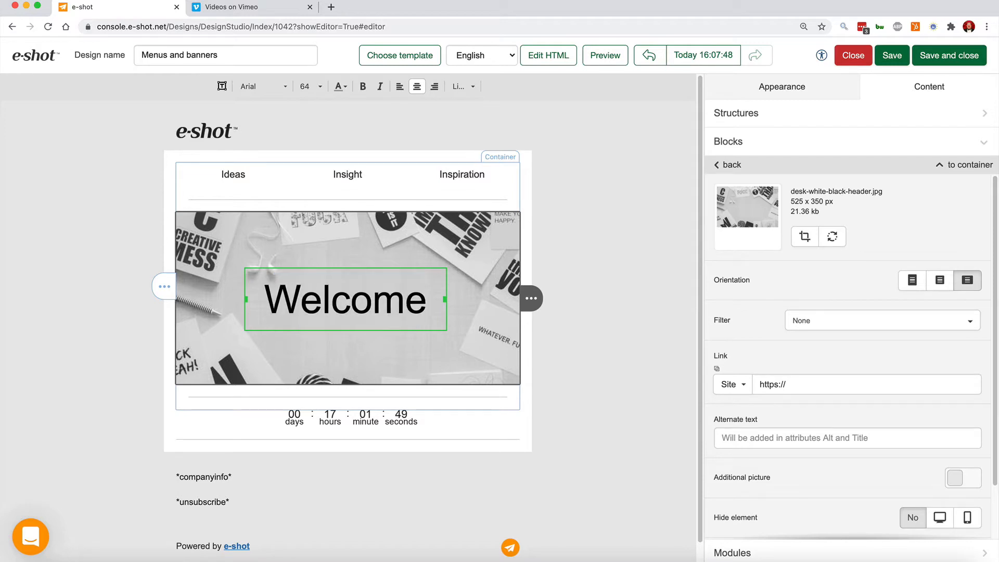
left_click(227, 235)
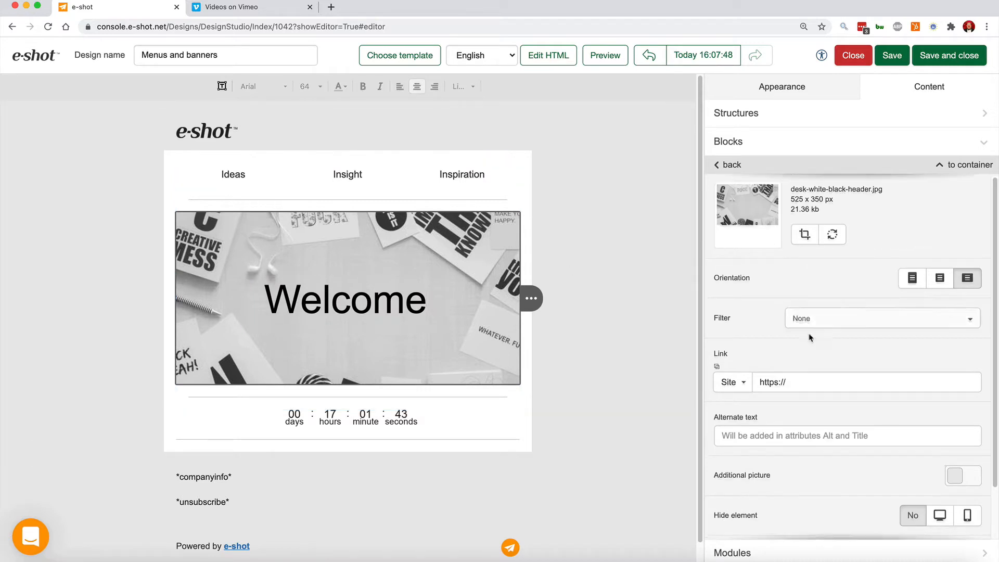
scroll(806, 340, "down", 2)
scroll(803, 343, "up", 2)
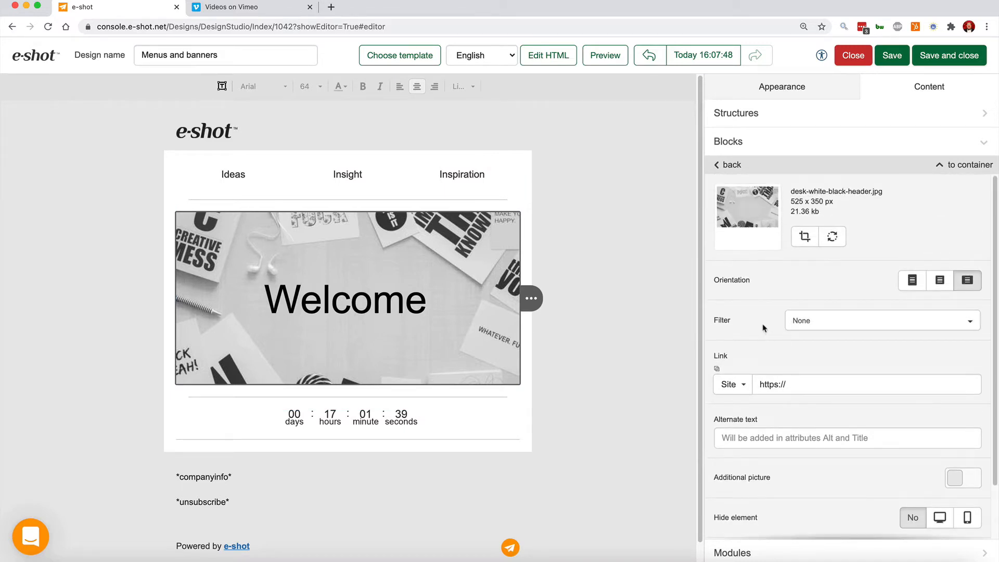
Try filters on the banner image, setting it to Green tint.
left_click(817, 327)
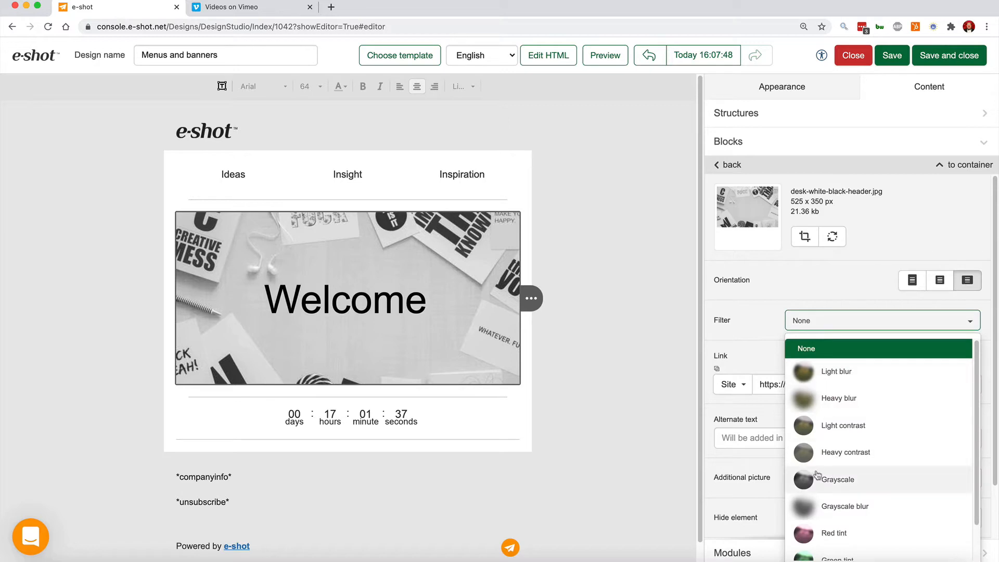
left_click(825, 505)
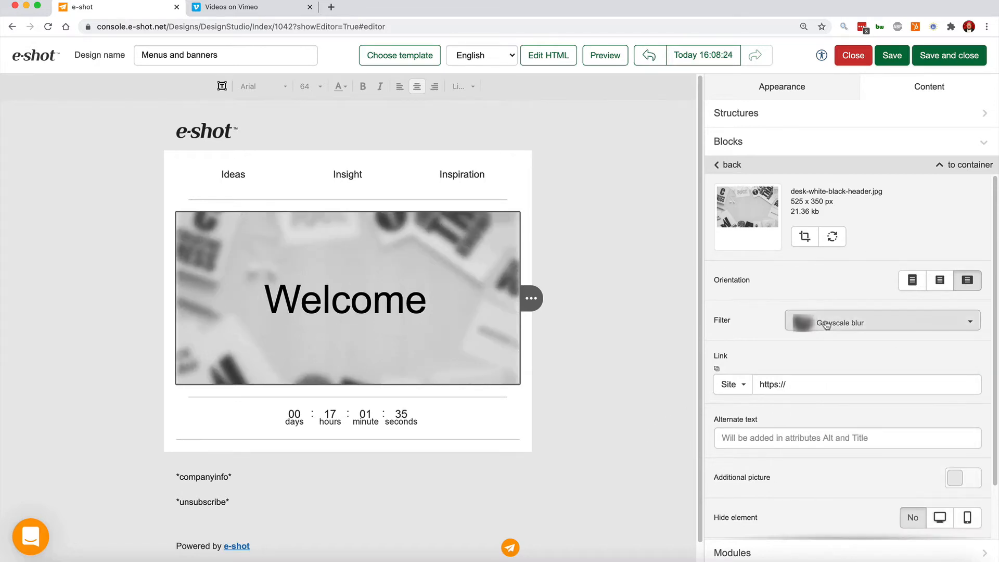
left_click(827, 326)
scroll(847, 488, "down", 1)
left_click(827, 521)
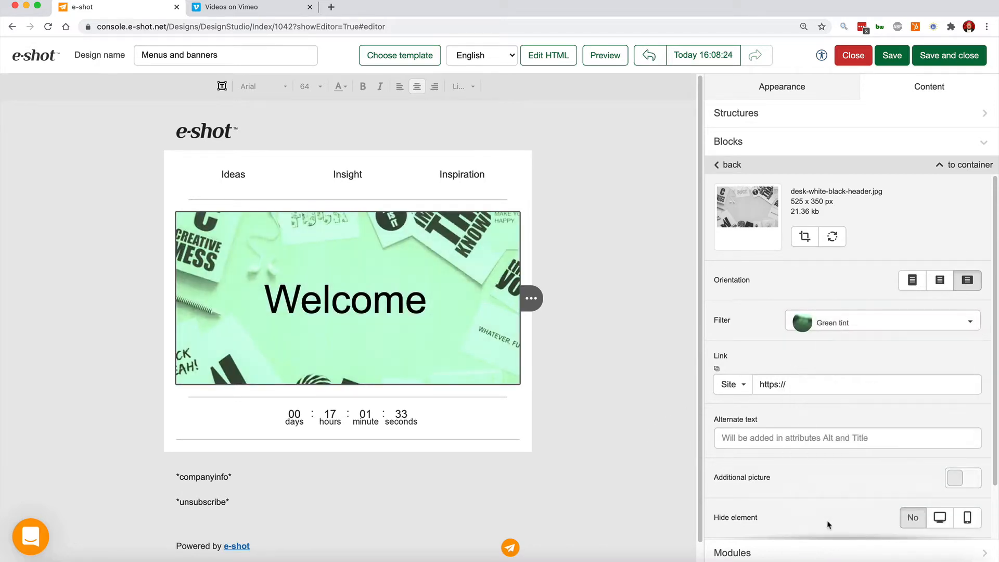
left_click(346, 305)
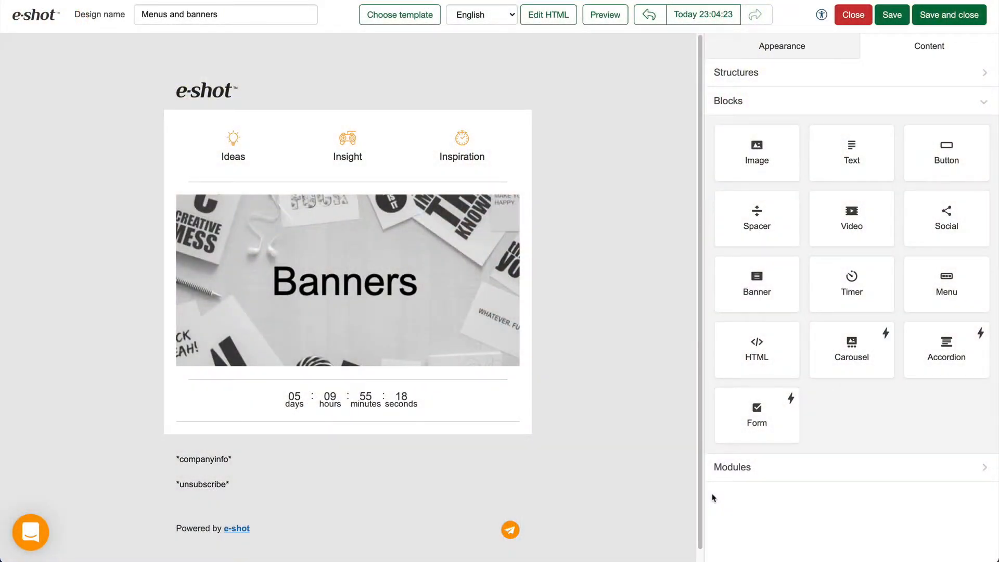
Set the countdown timer's end date to 28 February 2021 at 12:00.
left_click(249, 400)
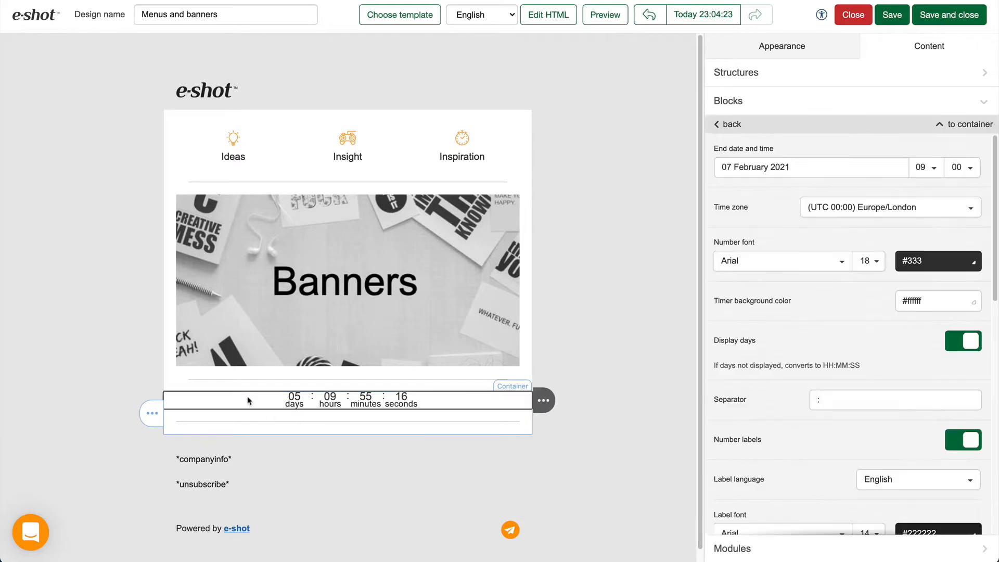
left_click(831, 167)
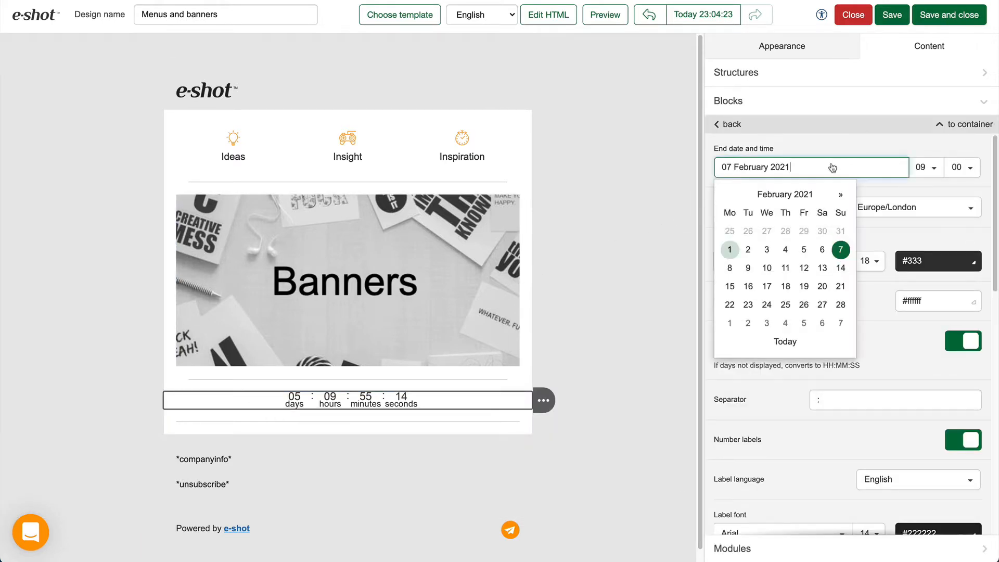
left_click(841, 304)
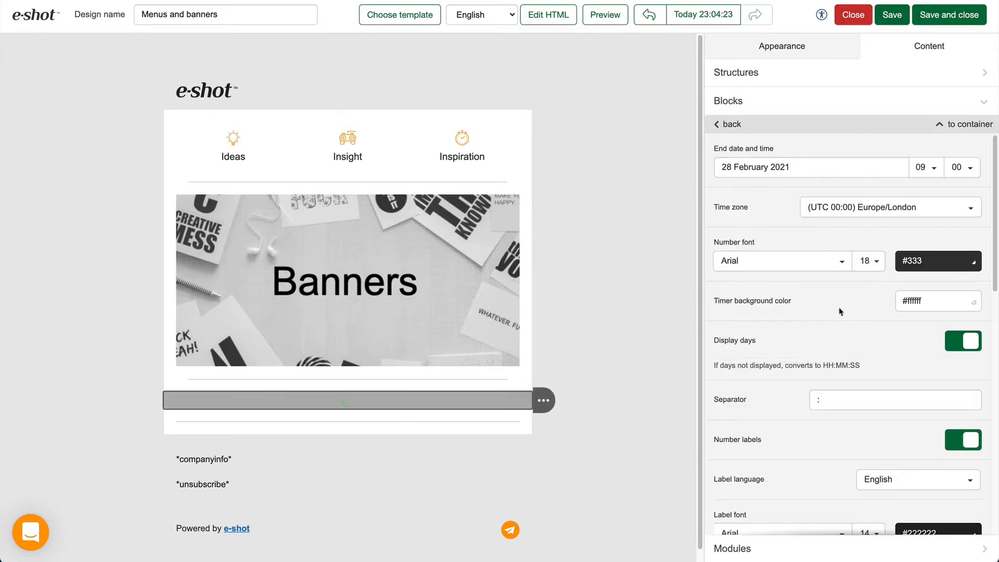
left_click(934, 167)
left_click(926, 433)
Set the timer's number font size to 36.
left_click(869, 260)
scroll(878, 412, "down", 2)
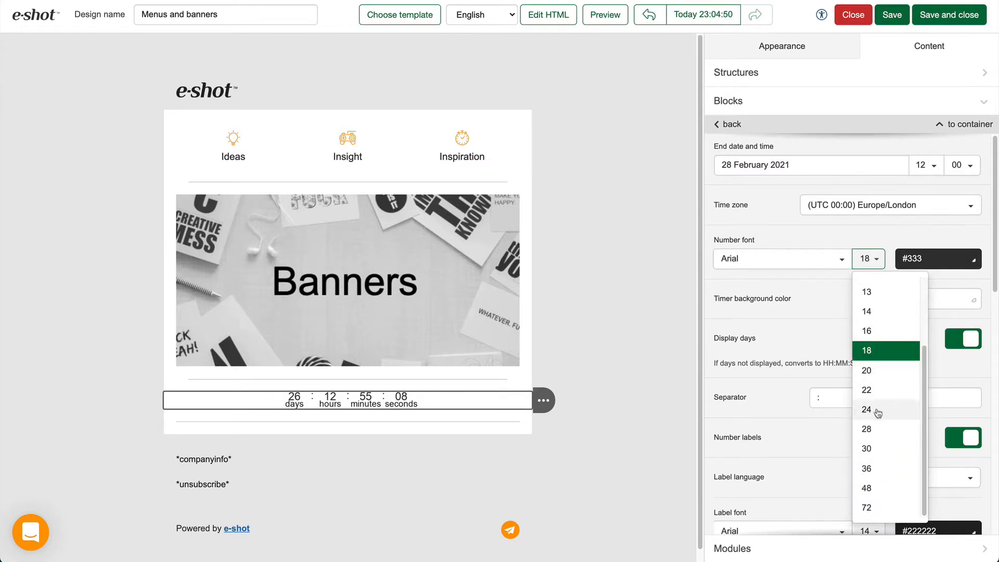
left_click(867, 468)
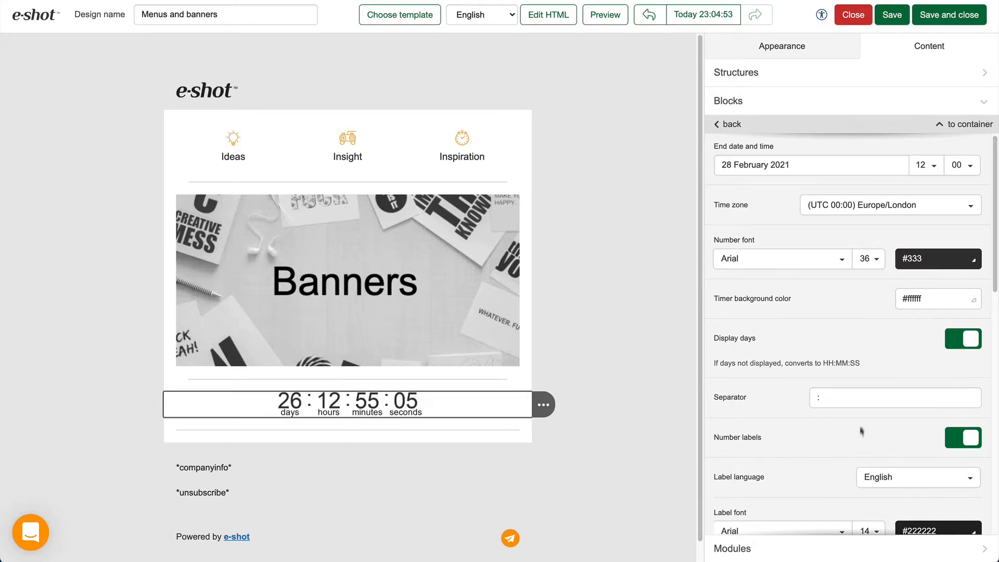
scroll(861, 422, "down", 6)
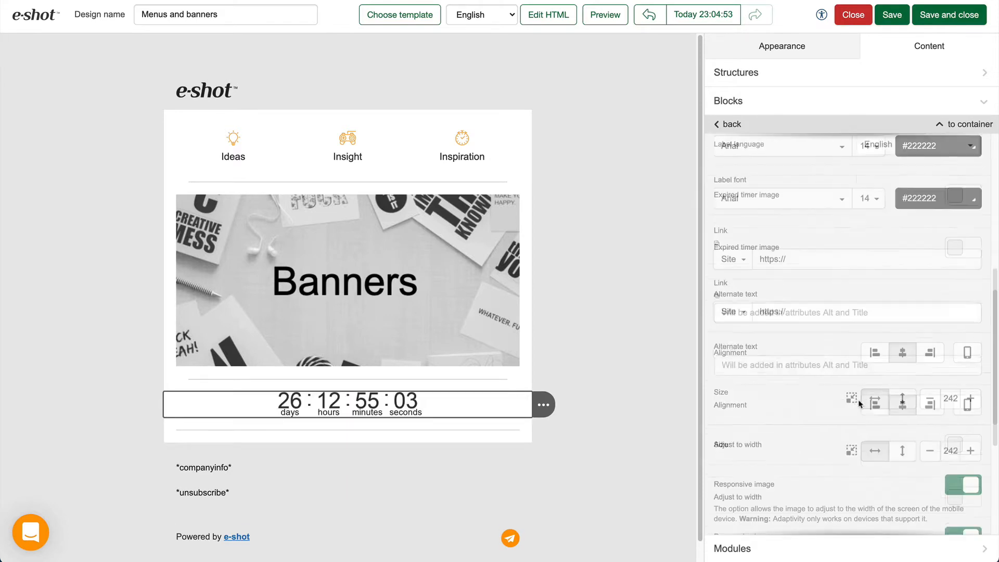
scroll(859, 403, "down", 4)
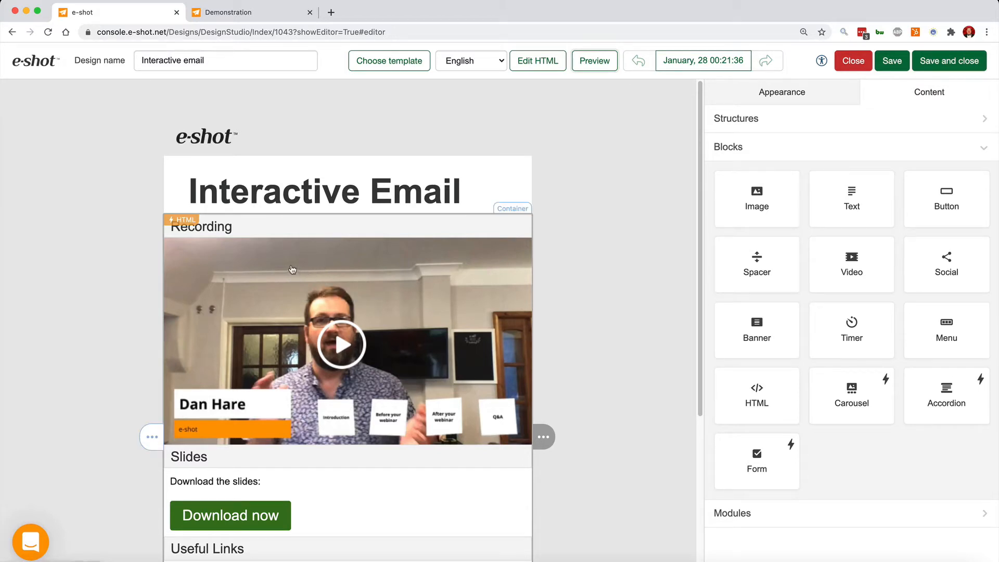
Scroll through the interactive email design and switch to its preview tab.
scroll(288, 281, "down", 2)
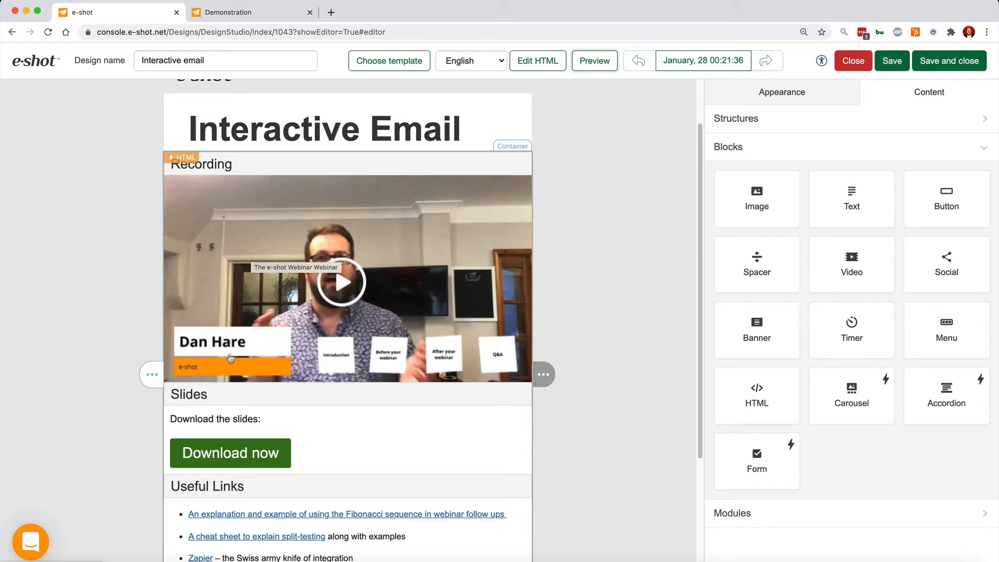
scroll(203, 443, "down", 2)
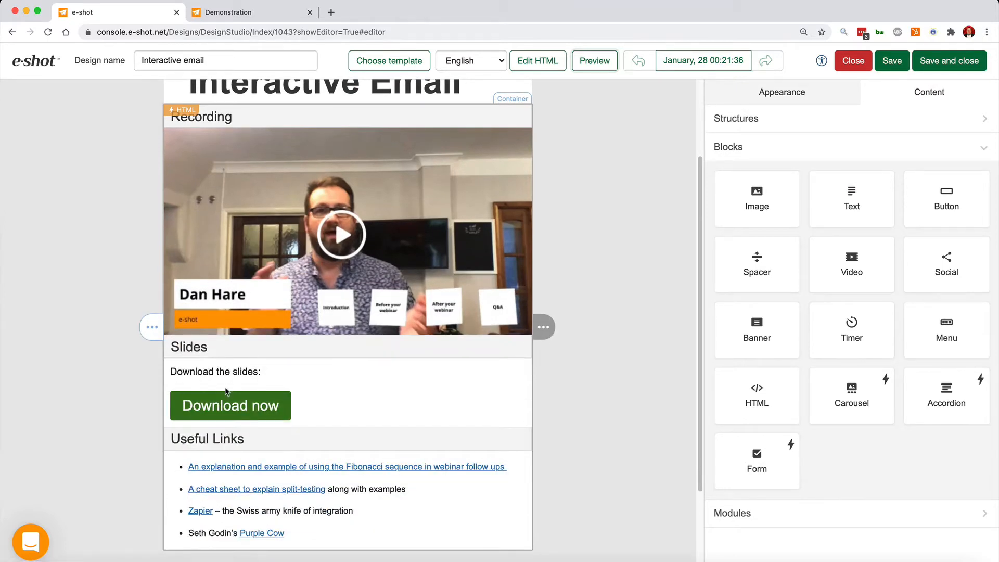
scroll(255, 499, "down", 1)
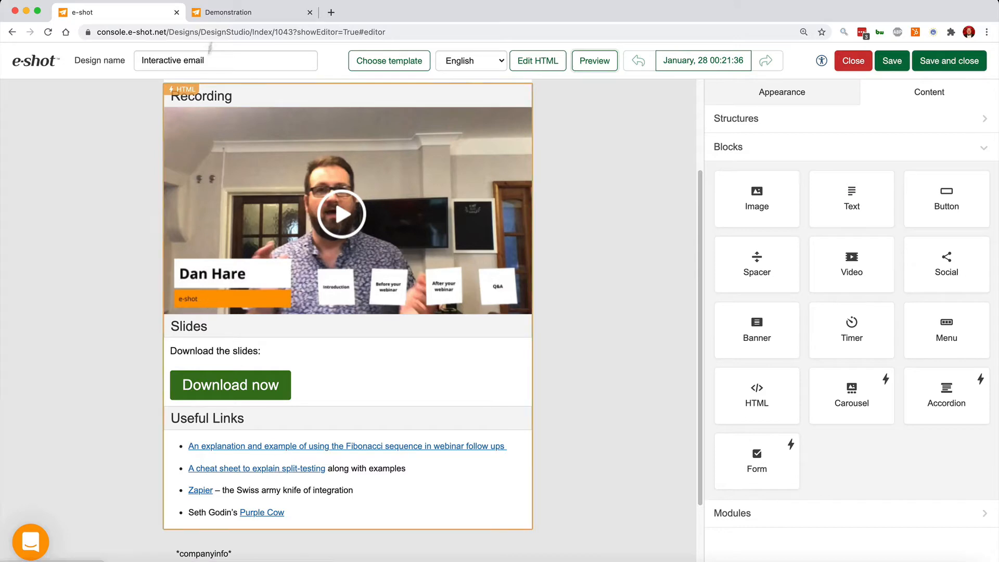
left_click(256, 16)
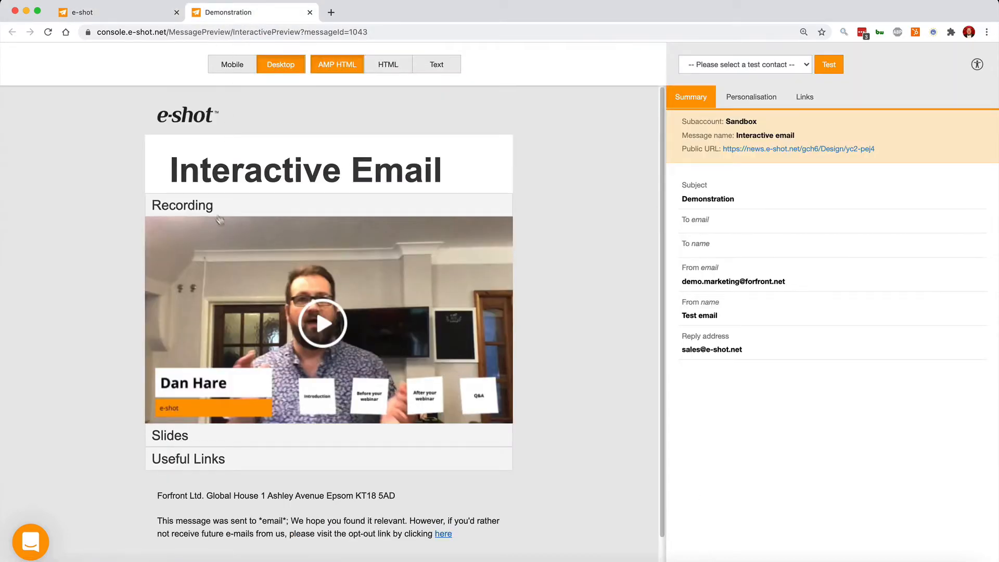
Expand and collapse the Recording, Slides and Useful Links accordion sections in the preview.
left_click(201, 208)
left_click(199, 231)
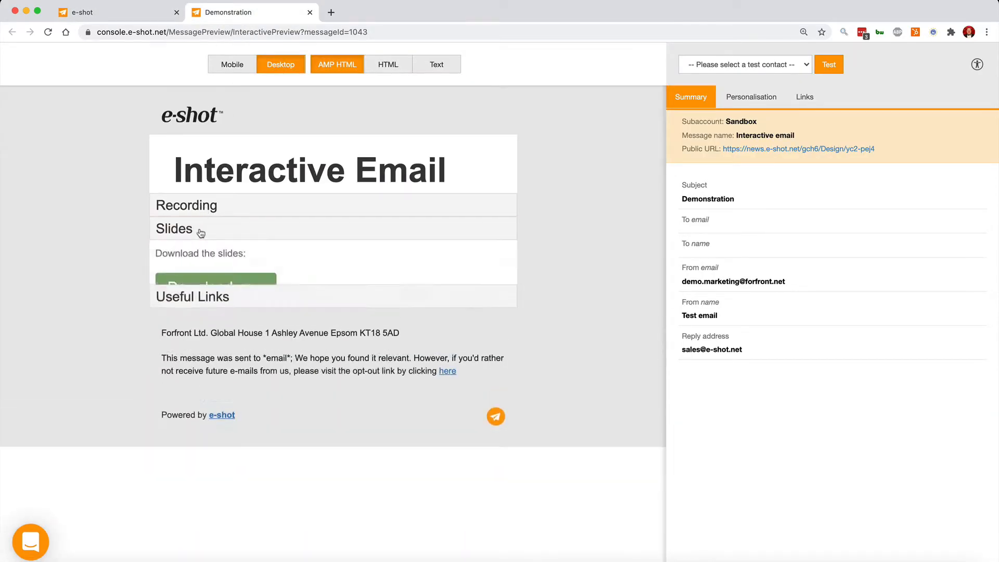
left_click(188, 324)
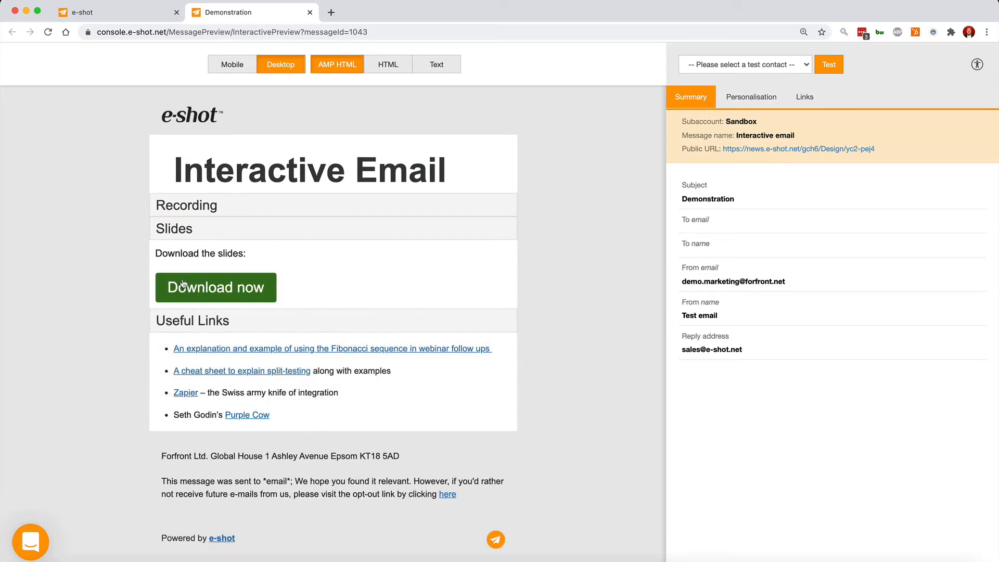
left_click(196, 323)
left_click(195, 230)
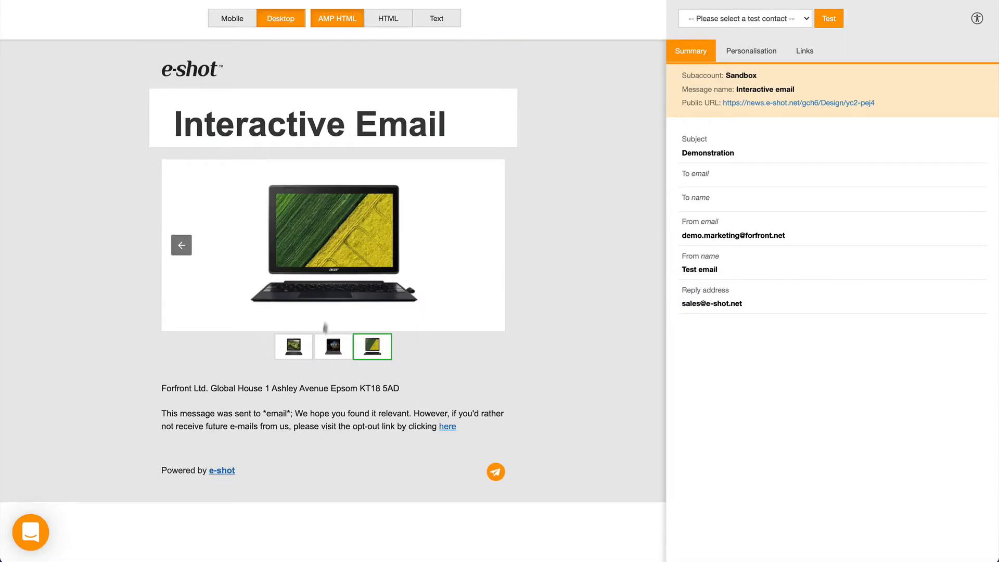
Browse the product carousel images in the preview using its thumbnails and arrows.
left_click(297, 356)
left_click(326, 355)
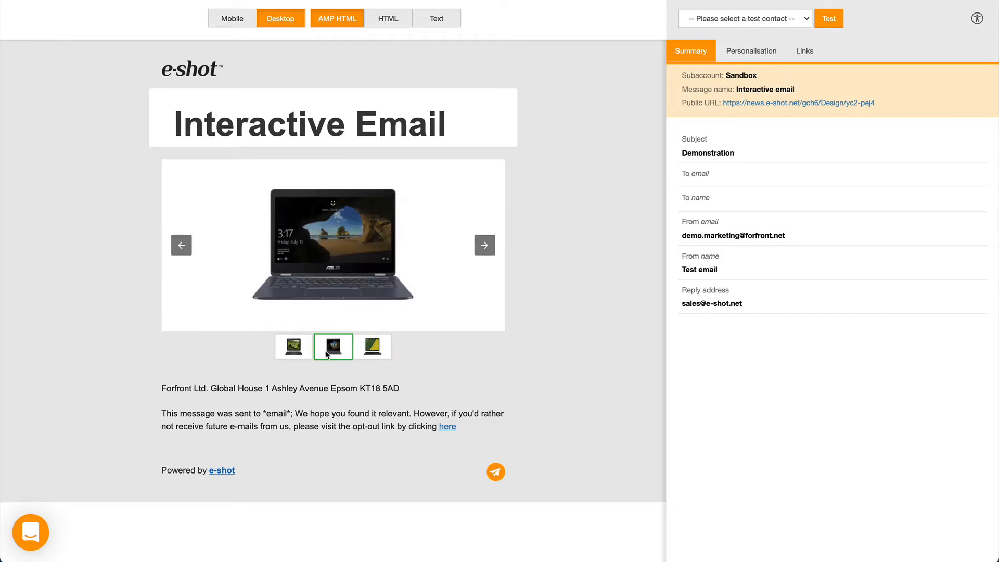
left_click(367, 353)
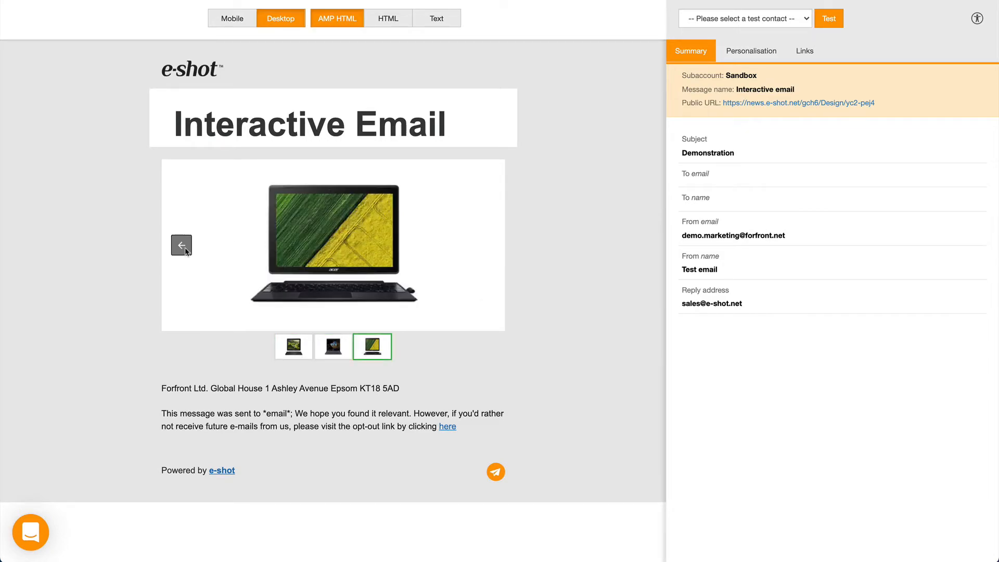
left_click(183, 248)
left_click(183, 248)
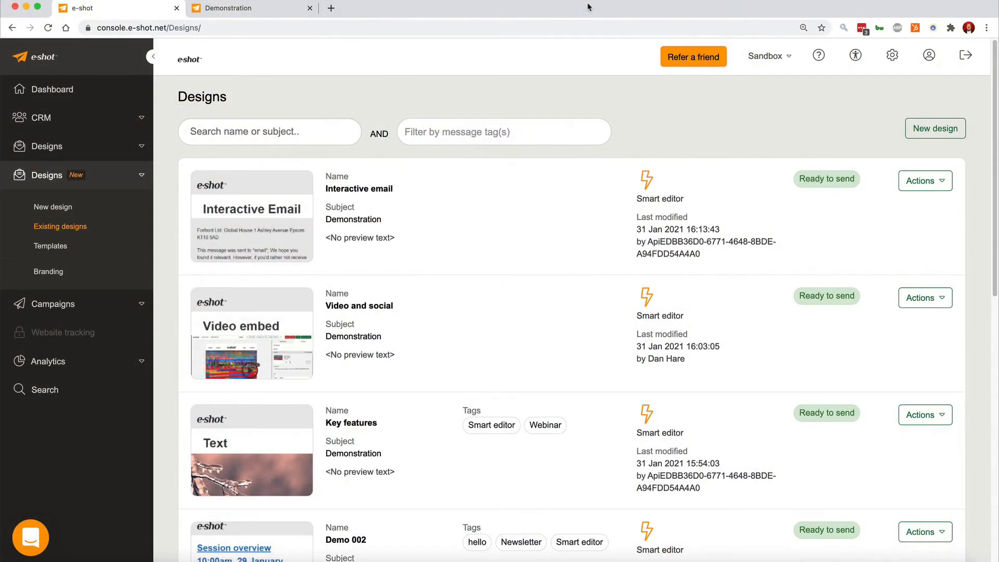
Create a new design named Demo001, add the Newsletter tag, and continue.
left_click(45, 209)
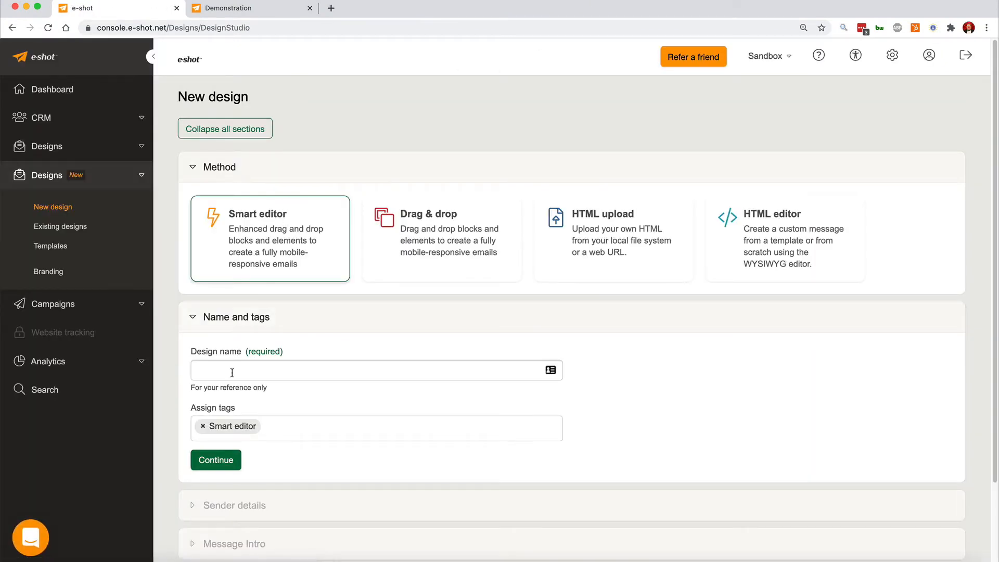
left_click(232, 372)
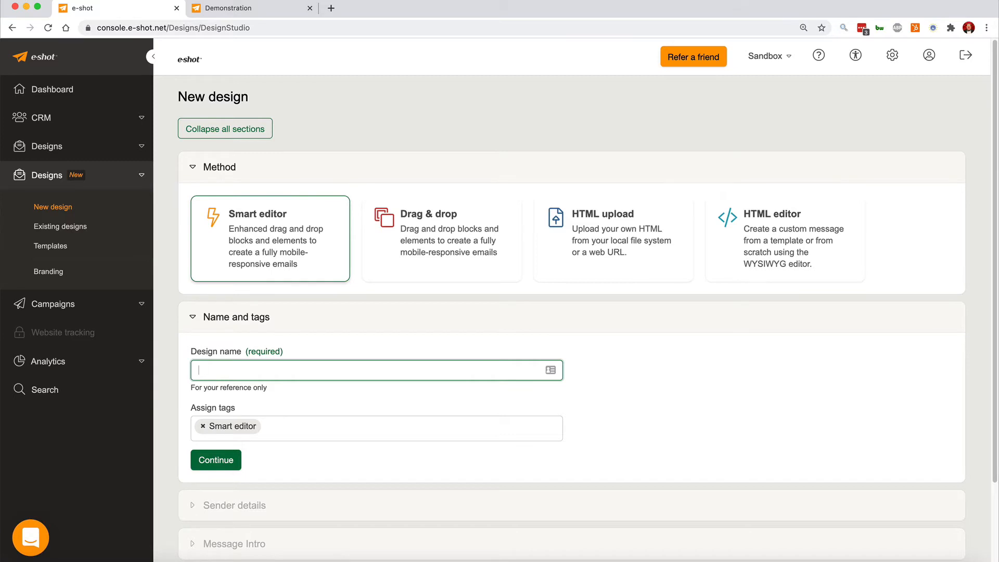
type("Demo001")
left_click(296, 431)
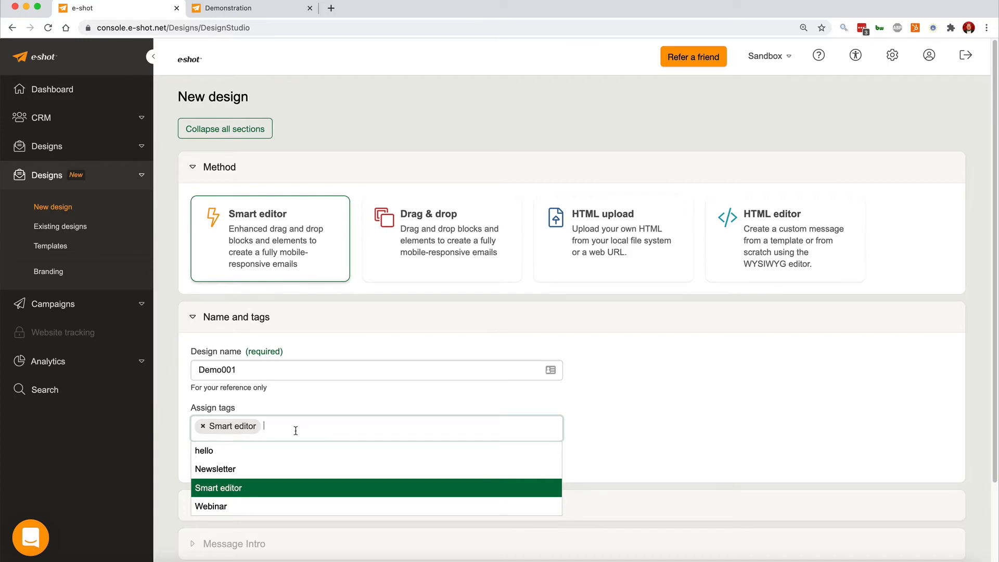
left_click(250, 470)
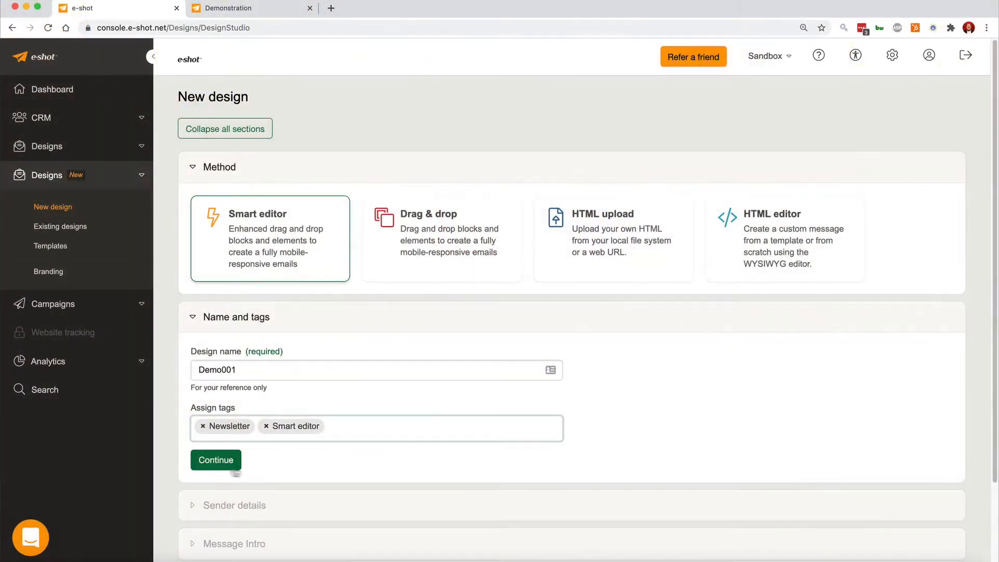
left_click(213, 462)
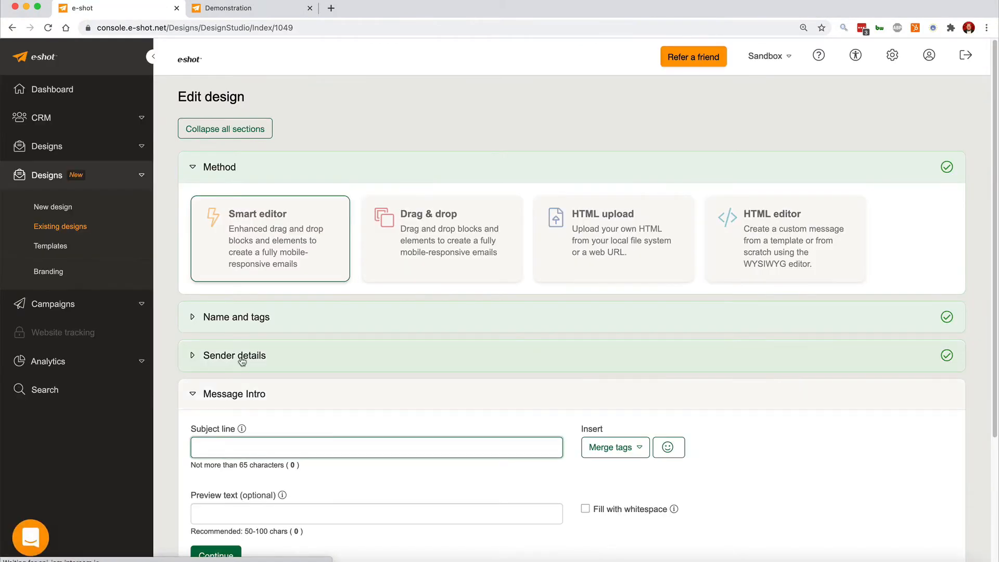
Review the sender details section and open the Message Intro section.
left_click(193, 356)
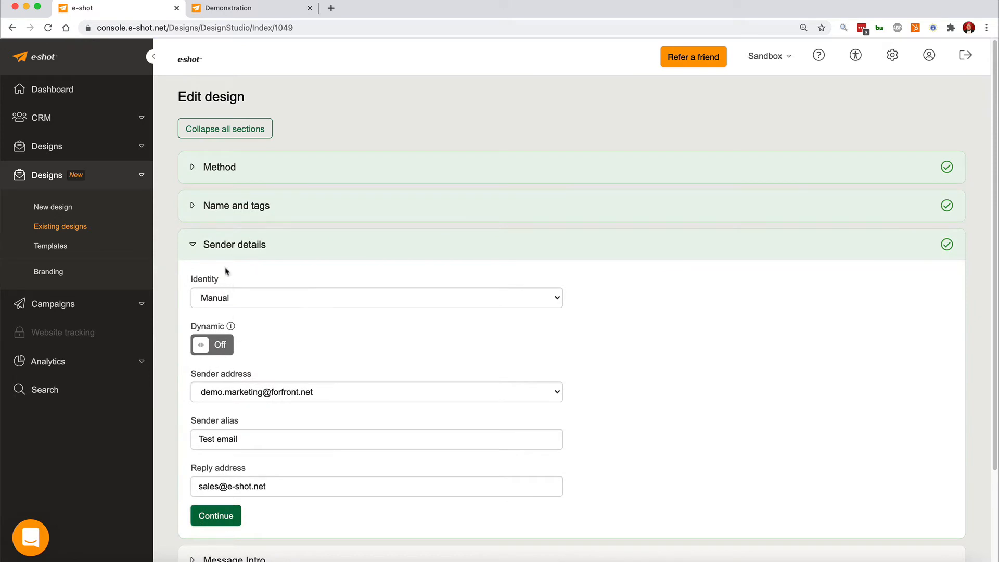
left_click(192, 245)
left_click(193, 283)
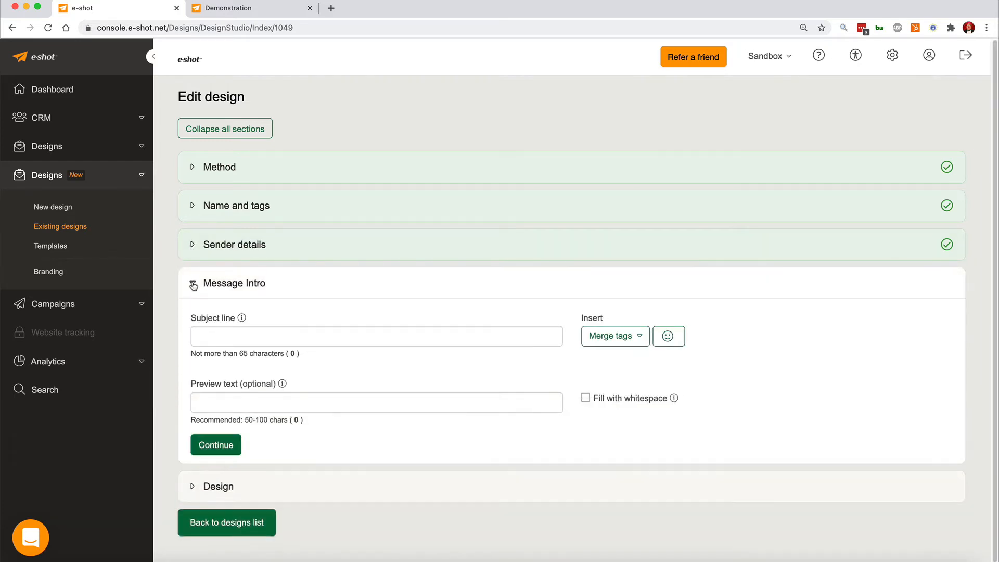
Enter the subject line "A great subject line for".
left_click(221, 339)
type("A grea")
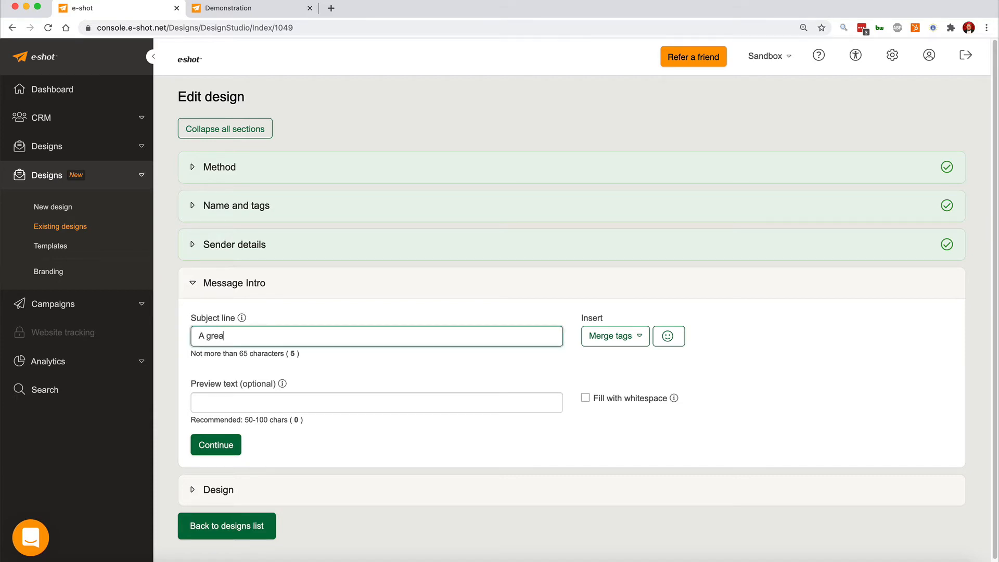
type("t subject line")
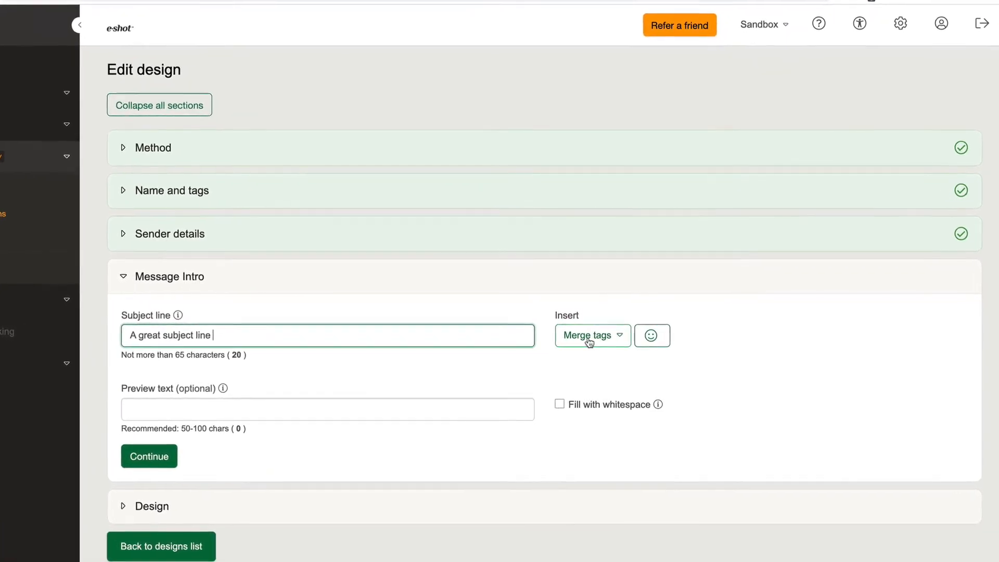
type("for")
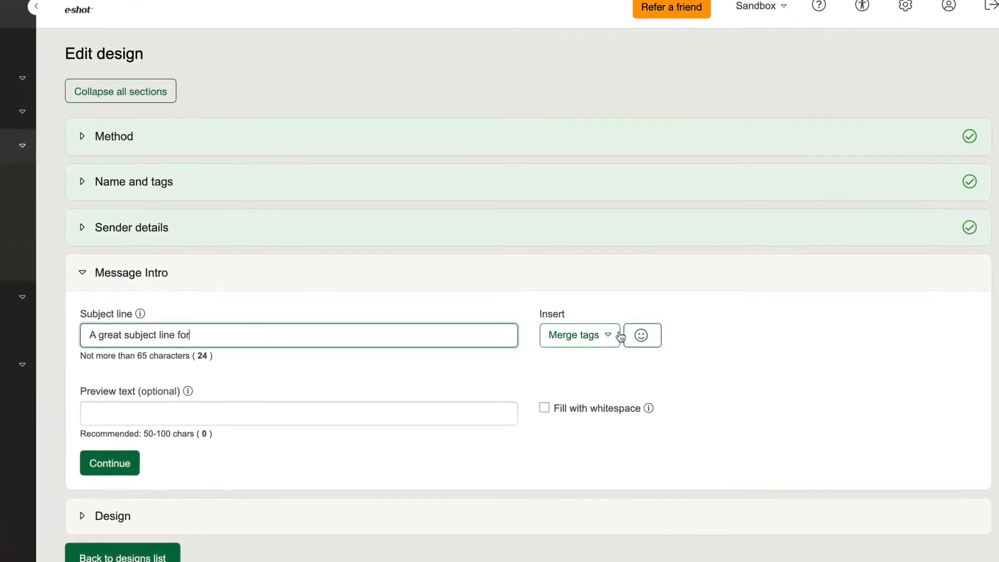
Insert the Company merge tag at the end of the subject line.
left_click(617, 336)
scroll(599, 437, "down", 1)
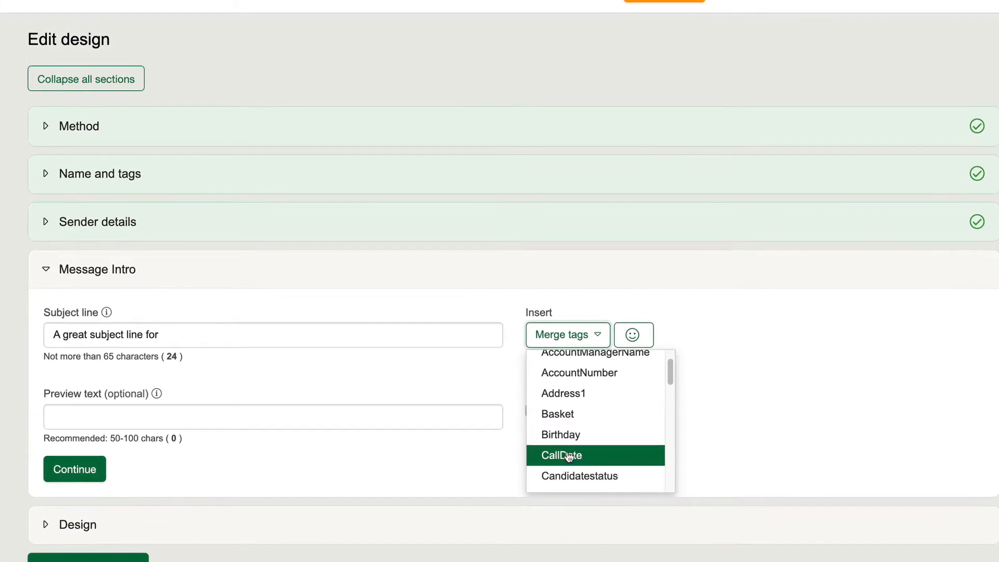
scroll(592, 440, "down", 1)
left_click(571, 480)
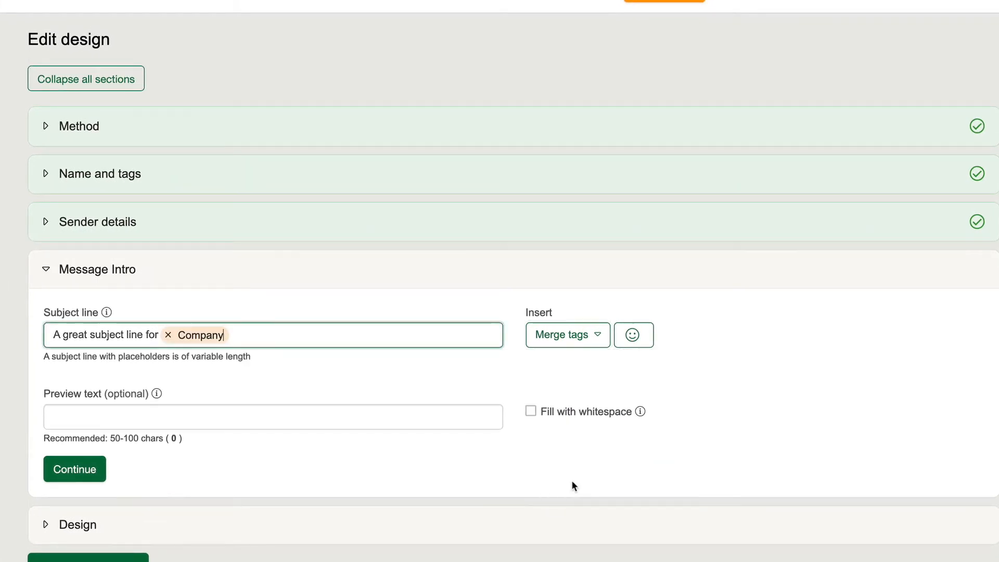
Set the Company merge tag's fallback value to "your business".
left_click(206, 344)
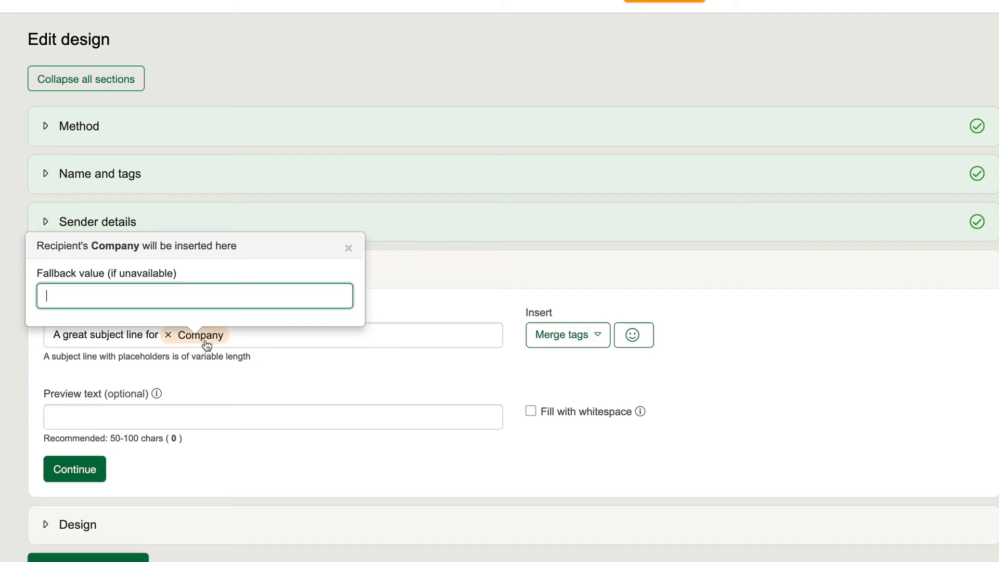
type("your business")
left_click(239, 367)
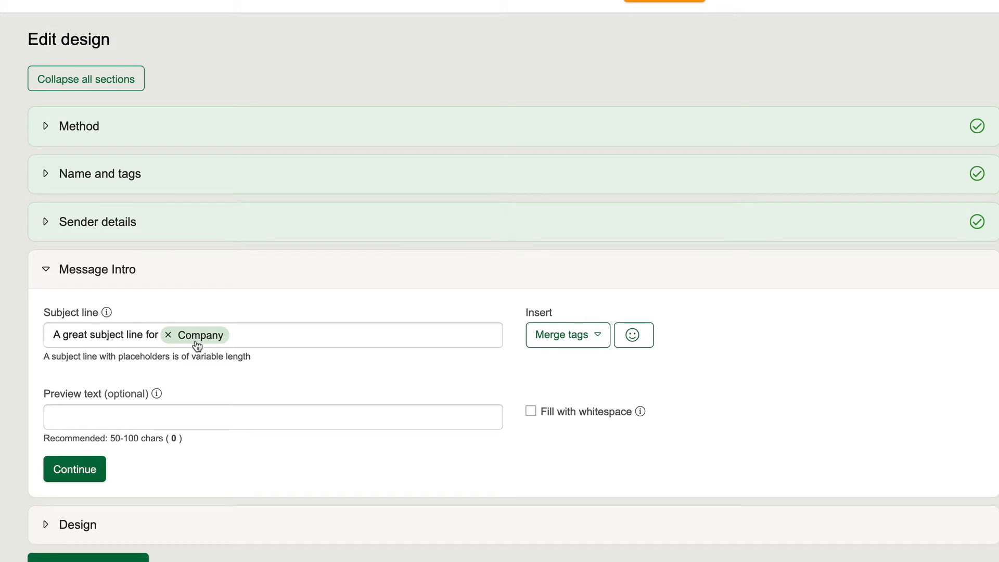
Search the emoji picker for a rocket and append the rocket emoji to the subject line.
left_click(249, 343)
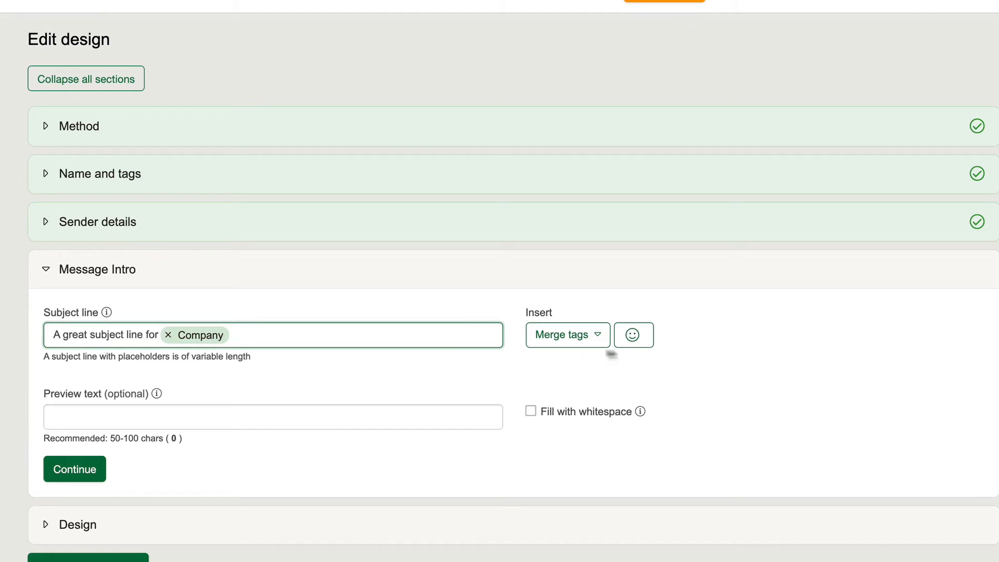
left_click(633, 338)
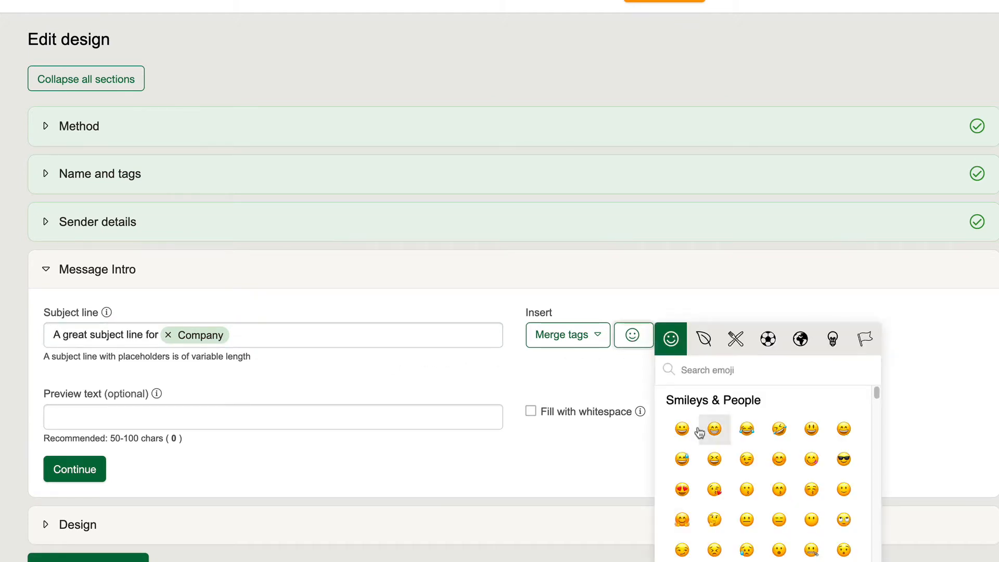
scroll(698, 433, "down", 3)
scroll(676, 432, "up", 3)
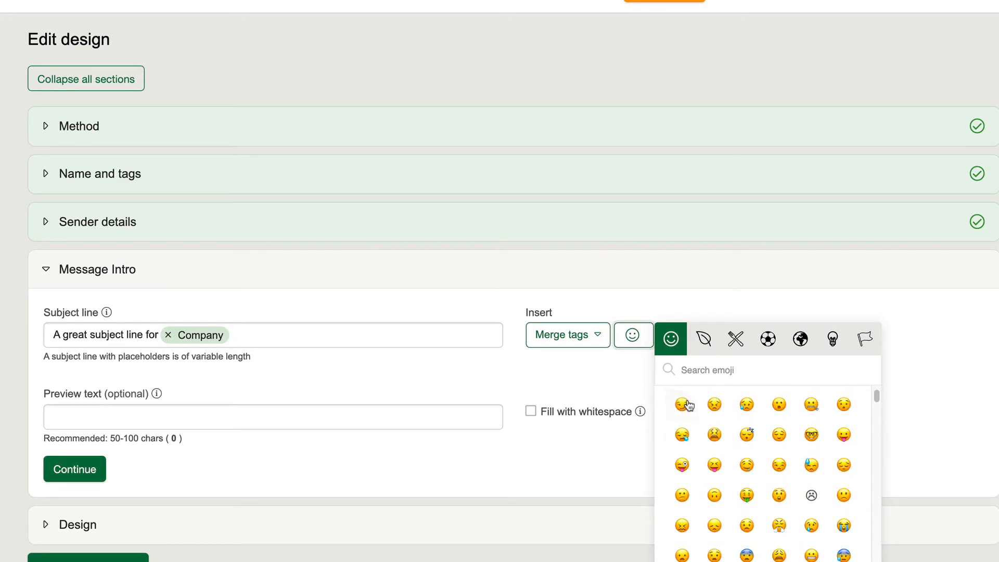
left_click(695, 371)
type("rocket")
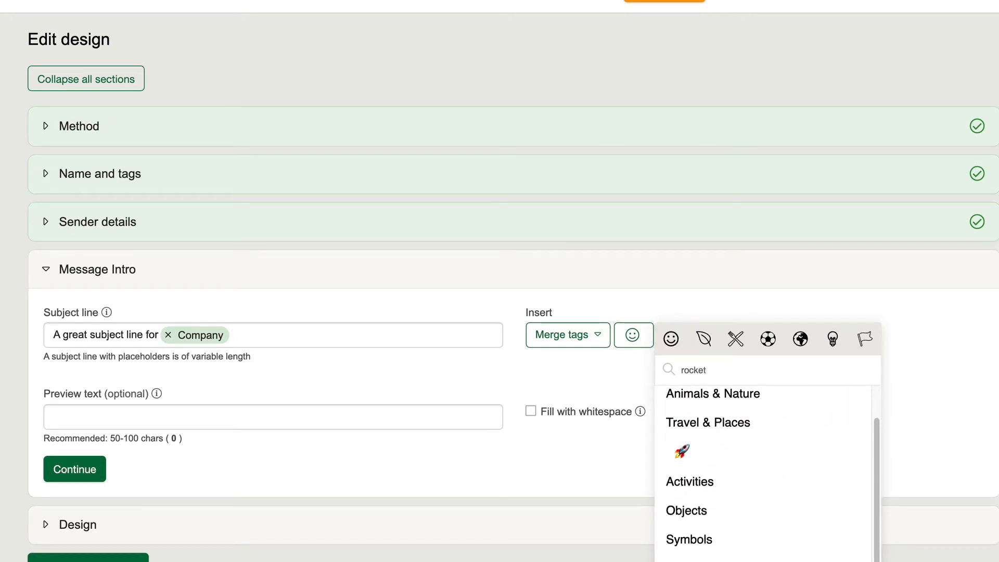
left_click(683, 453)
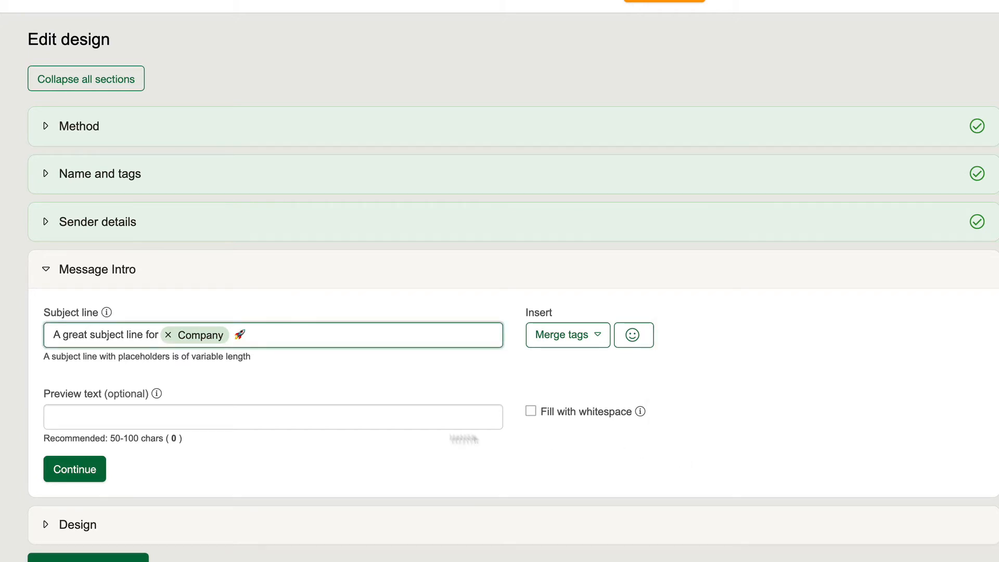
Enter the preview text "Support the subject line", tick Add whitespace, and continue.
left_click(69, 417)
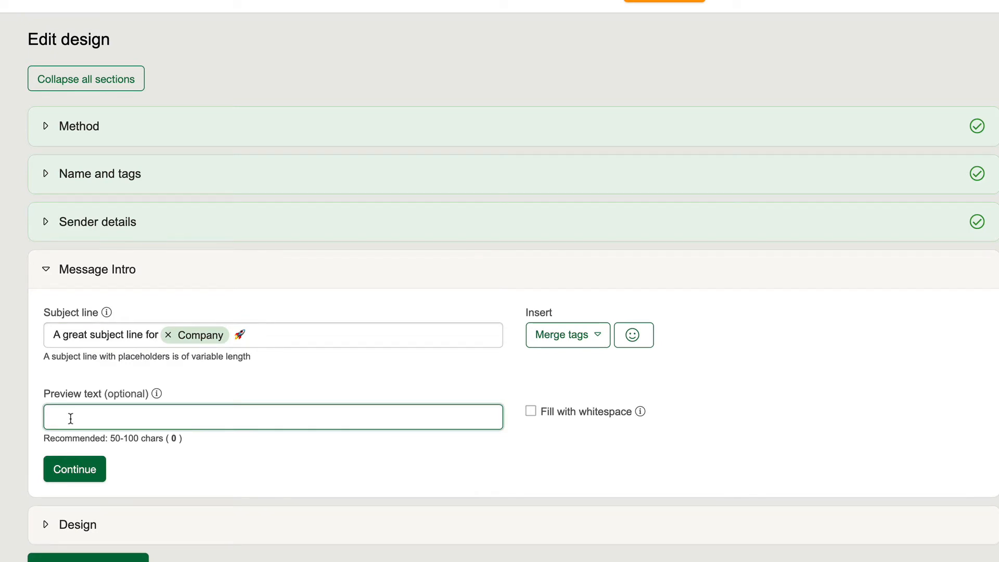
type("Support the ")
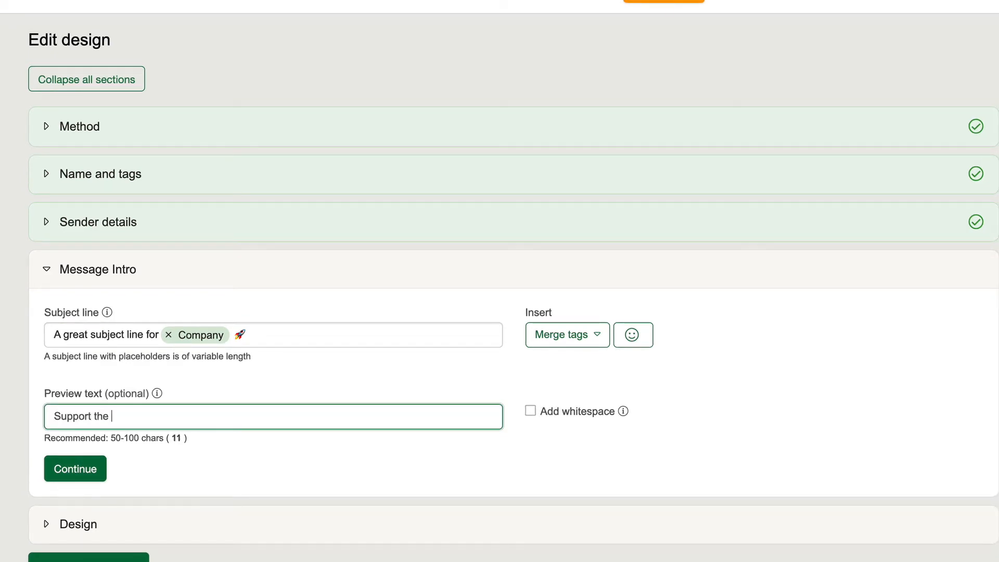
type("subject line")
left_click(530, 412)
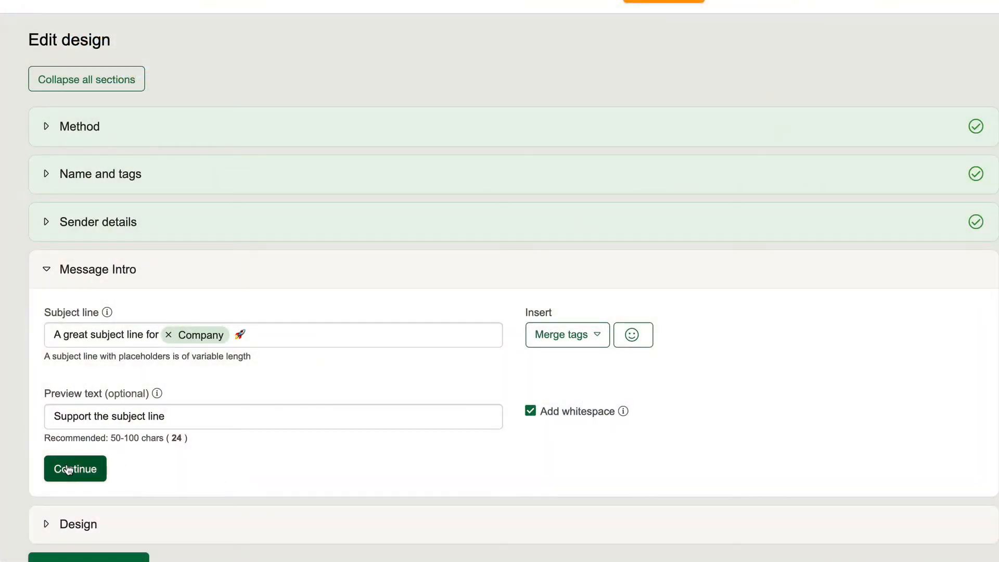
left_click(68, 470)
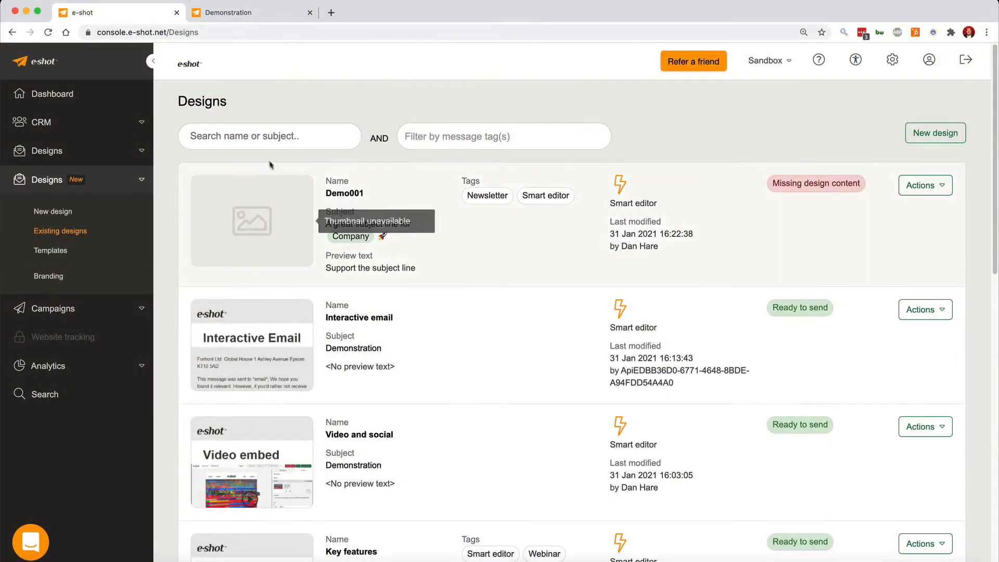
Filter the designs list by the Newsletter tag, then clear the tag filter.
left_click(257, 137)
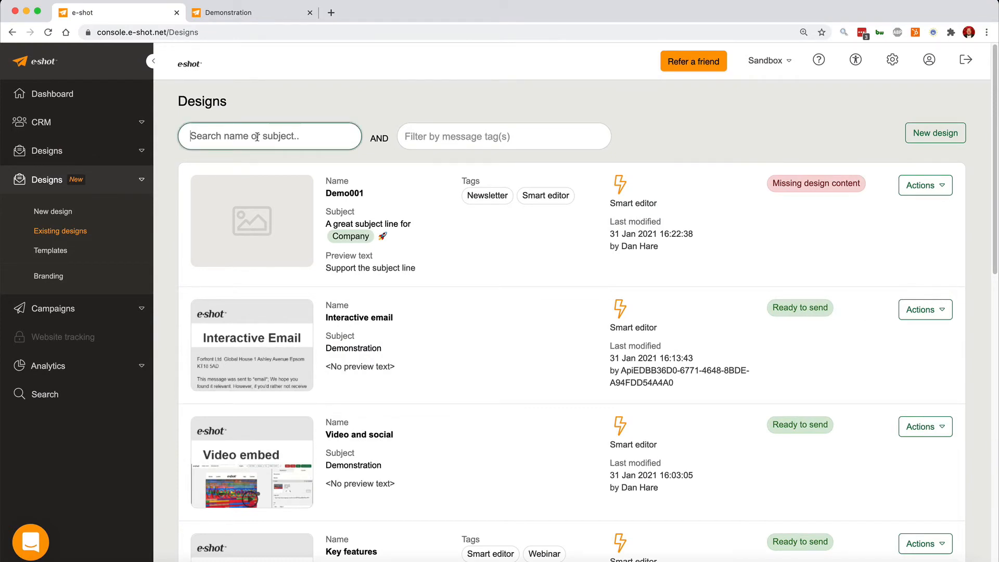
left_click(437, 136)
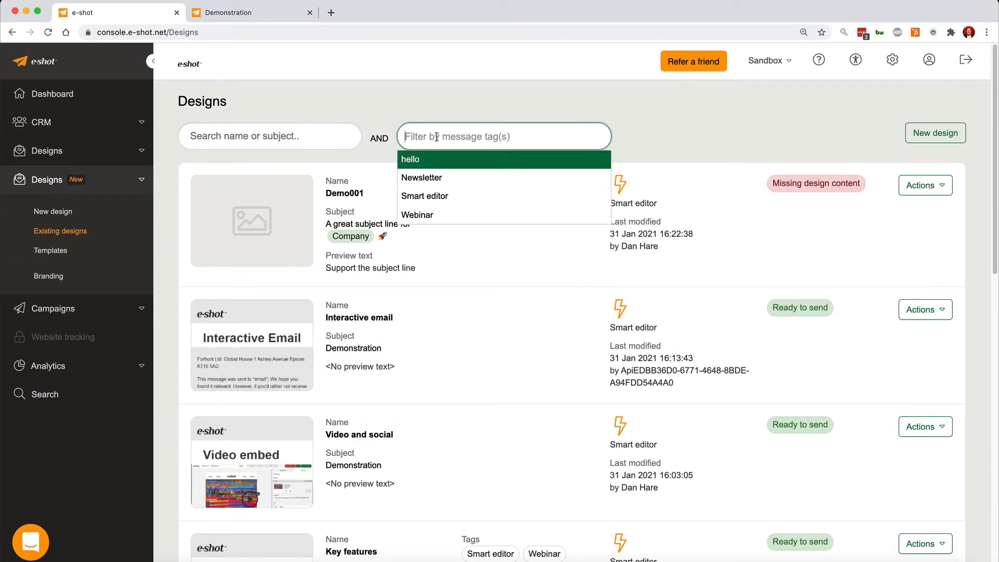
left_click(414, 174)
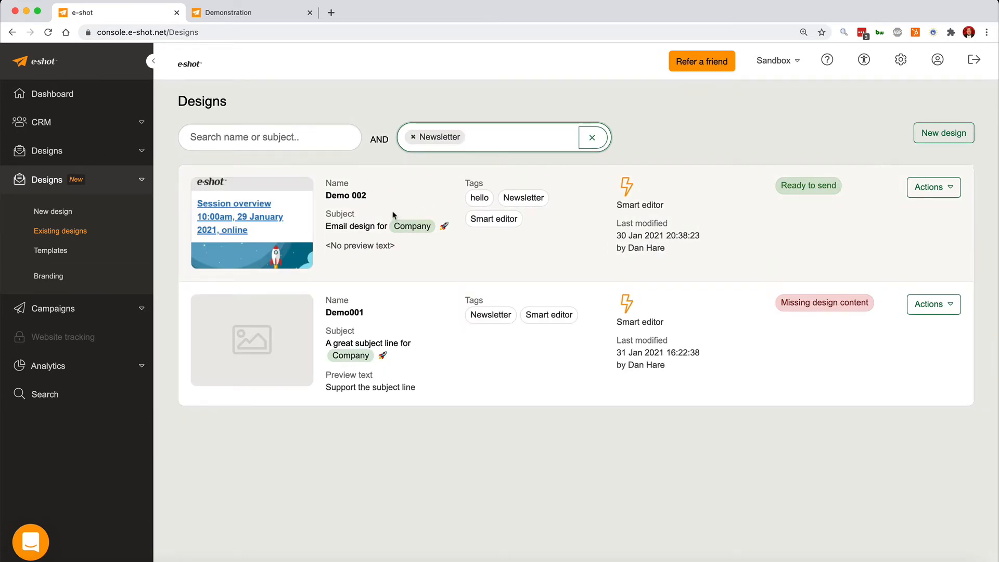
left_click(592, 138)
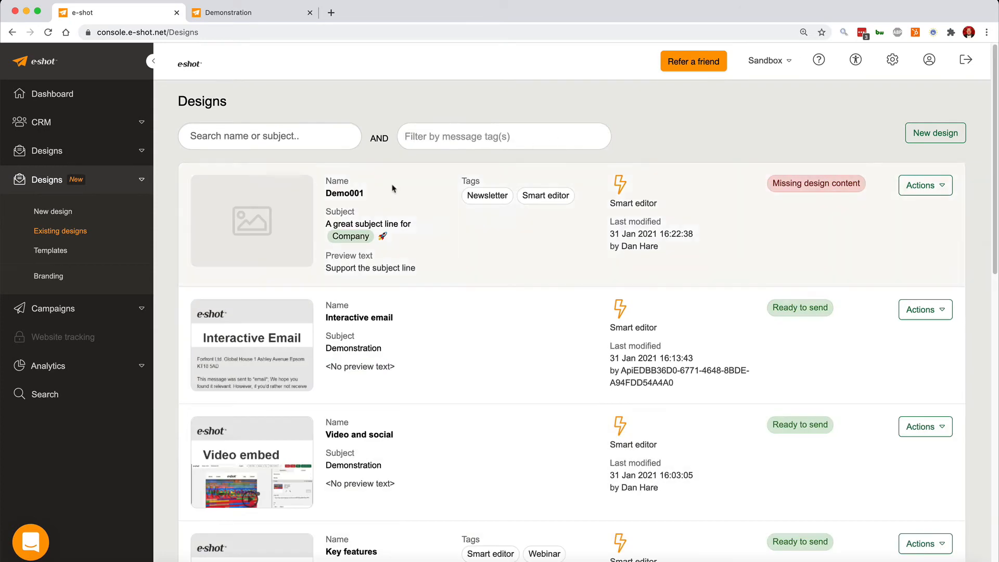
Browse the existing designs list and open the actions for the Demo001 design.
mouse_move(252, 334)
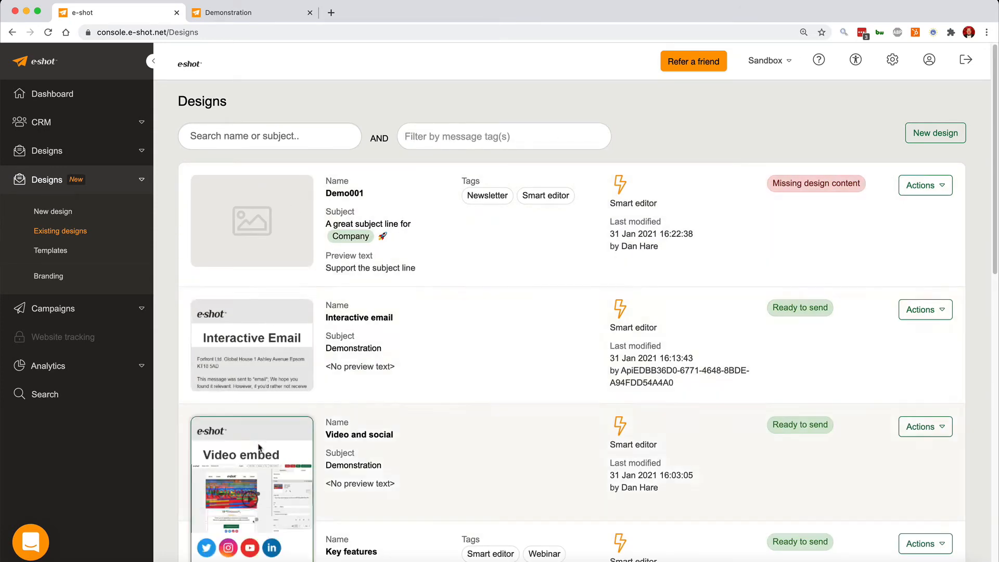
scroll(255, 365, "down", 6)
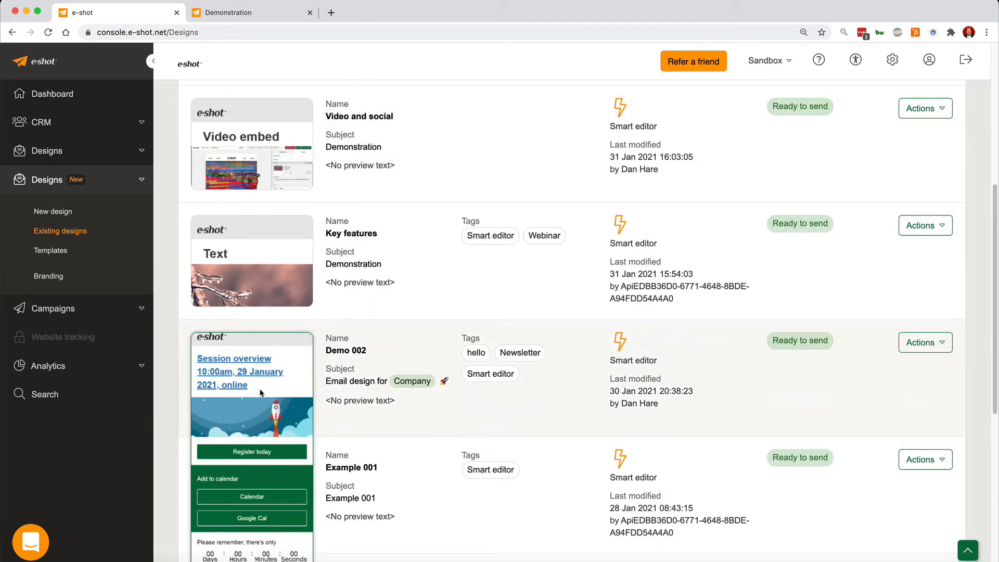
scroll(262, 392, "down", 2)
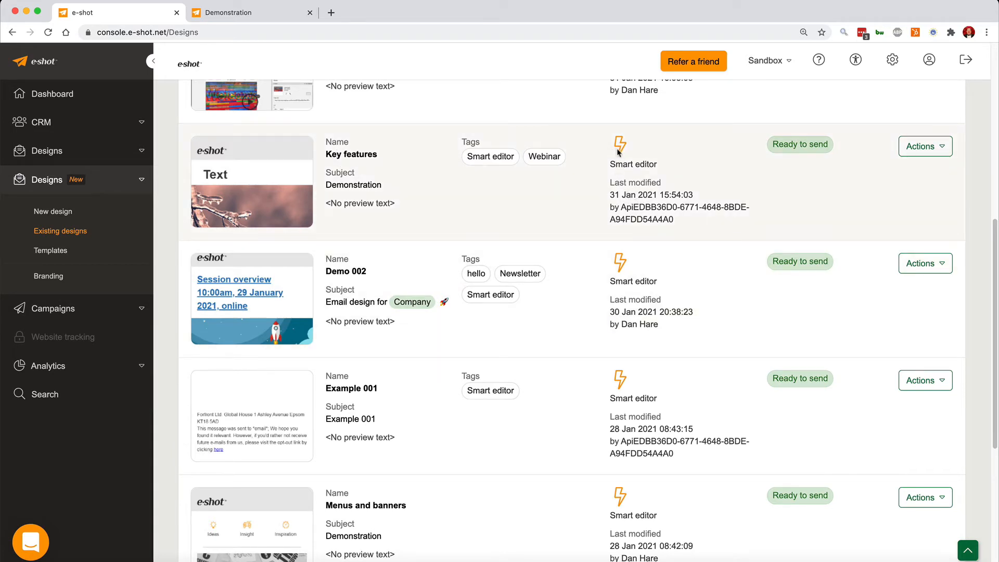
scroll(618, 151, "up", 10)
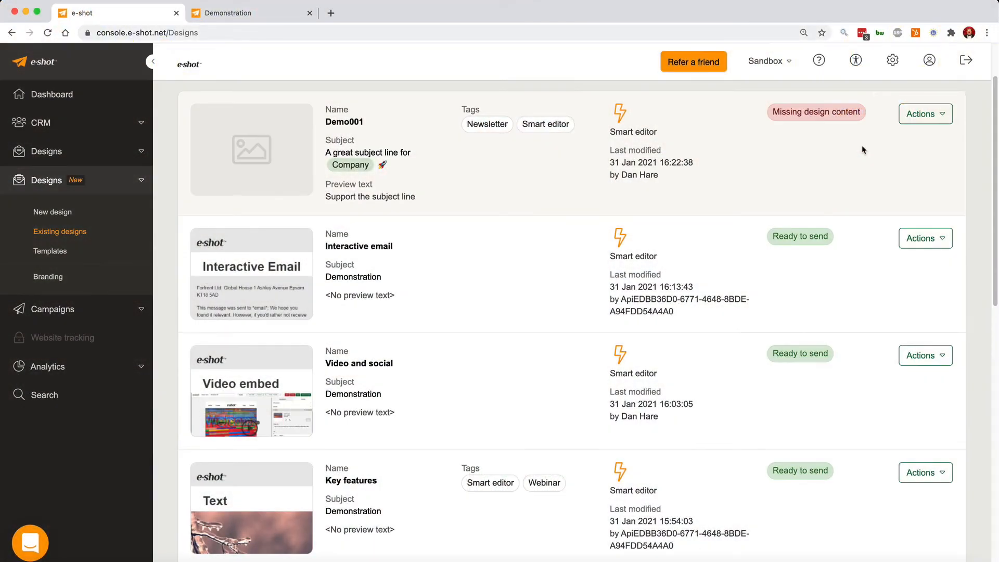
left_click(934, 115)
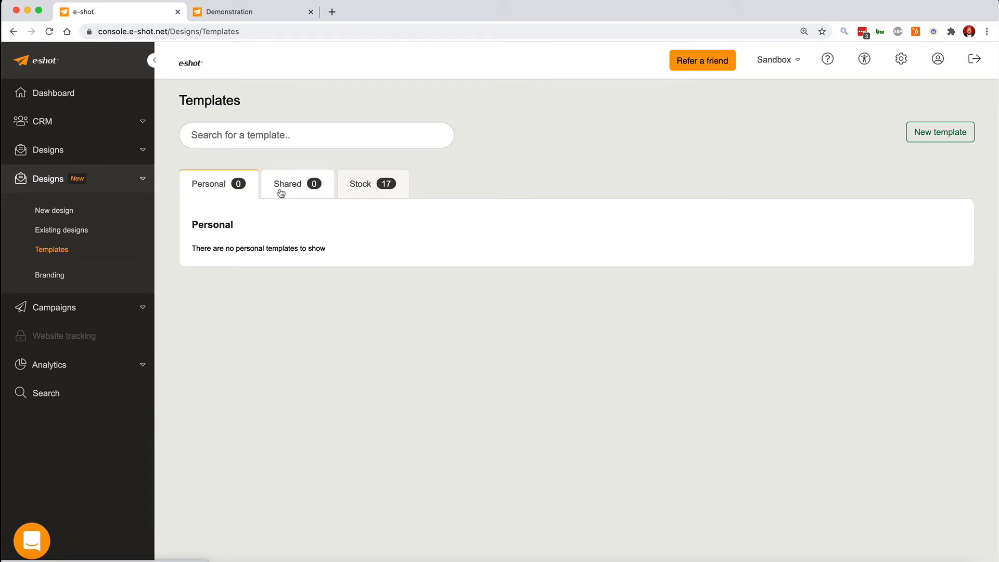
Open the stock templates and view the Product catalogue email 1 template in the editor.
left_click(364, 188)
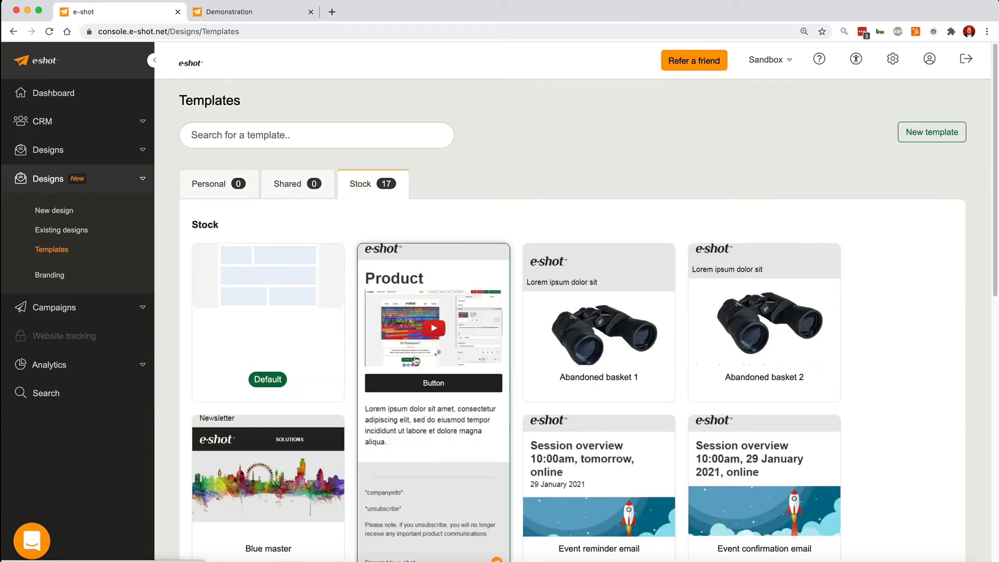
scroll(593, 344, "down", 10)
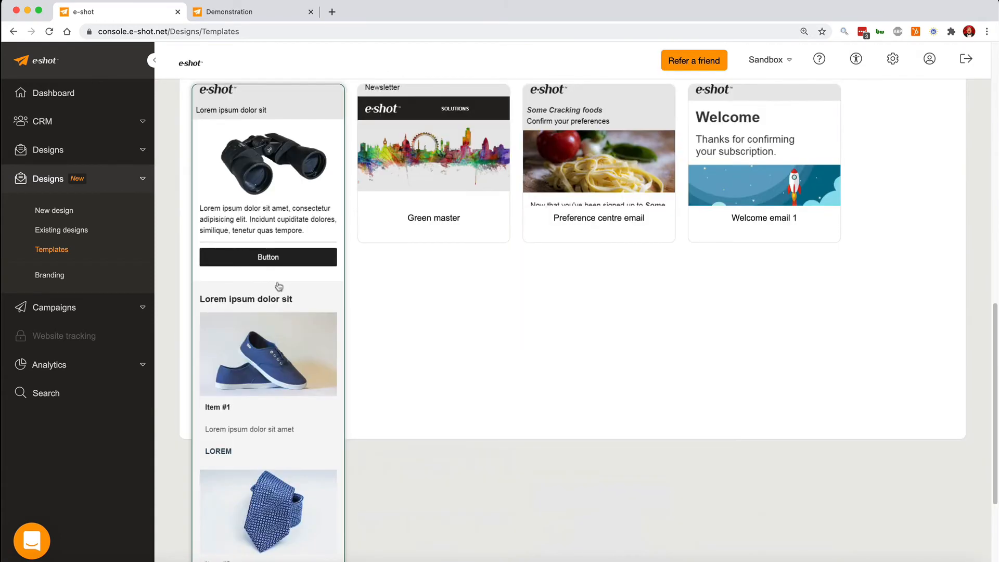
left_click(258, 172)
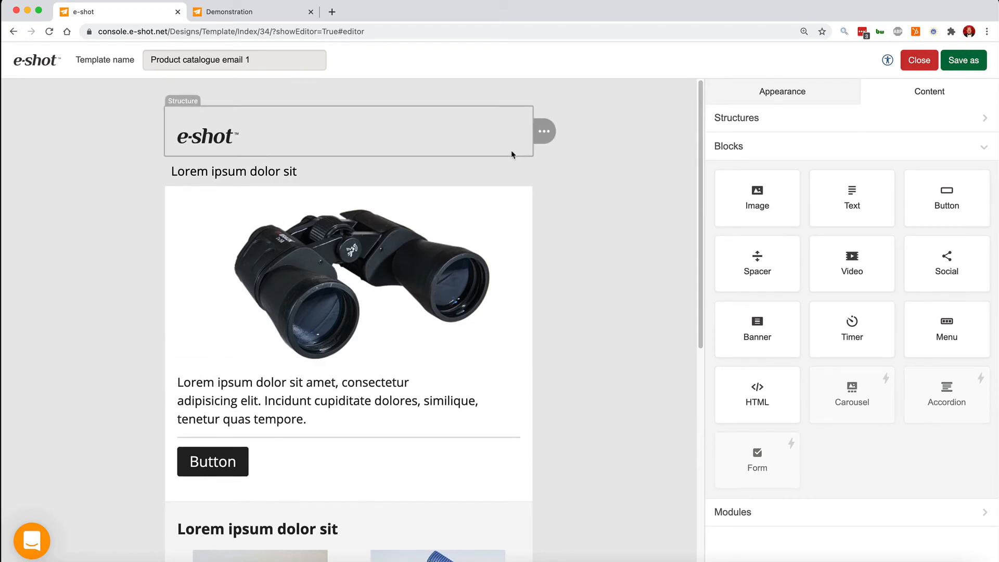
left_click(973, 62)
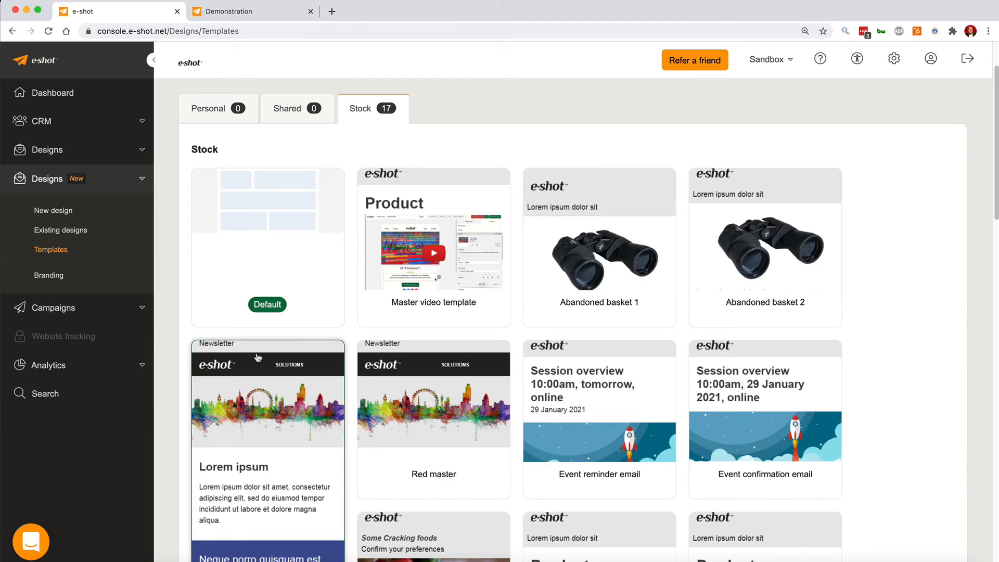
Reopen the Product catalogue email 1 stock template and scroll through its product items.
scroll(241, 370, "down", 15)
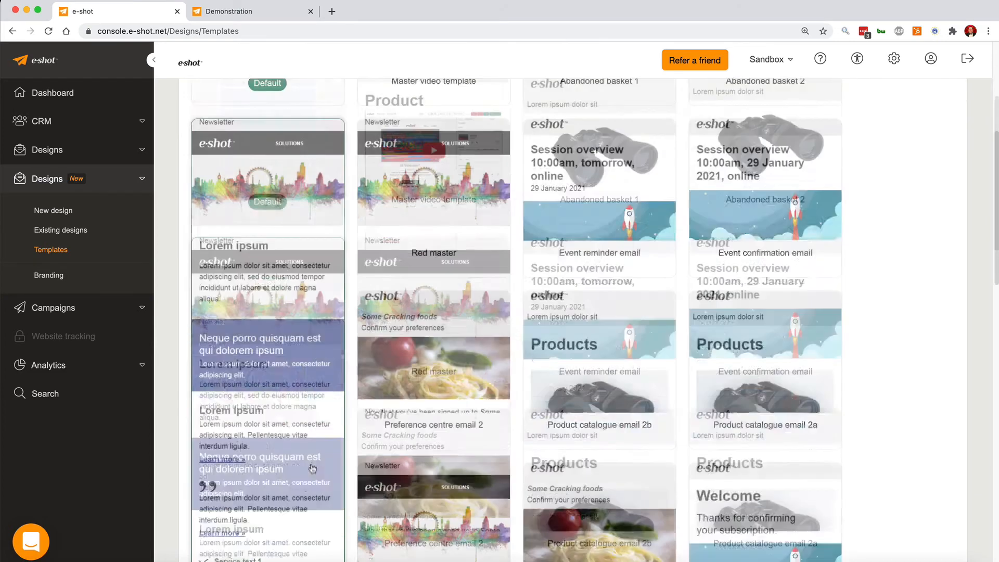
scroll(259, 399, "up", 10)
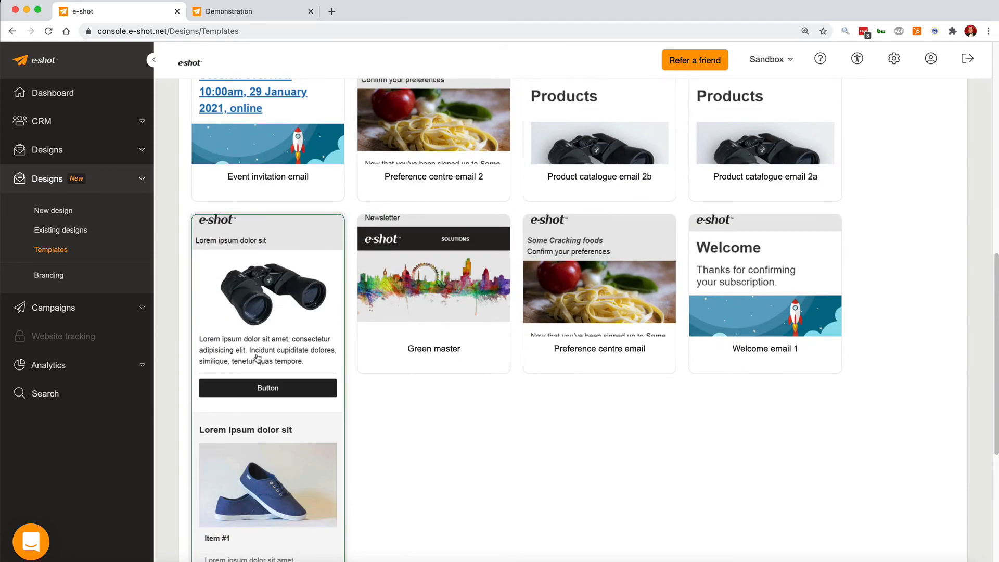
left_click(257, 358)
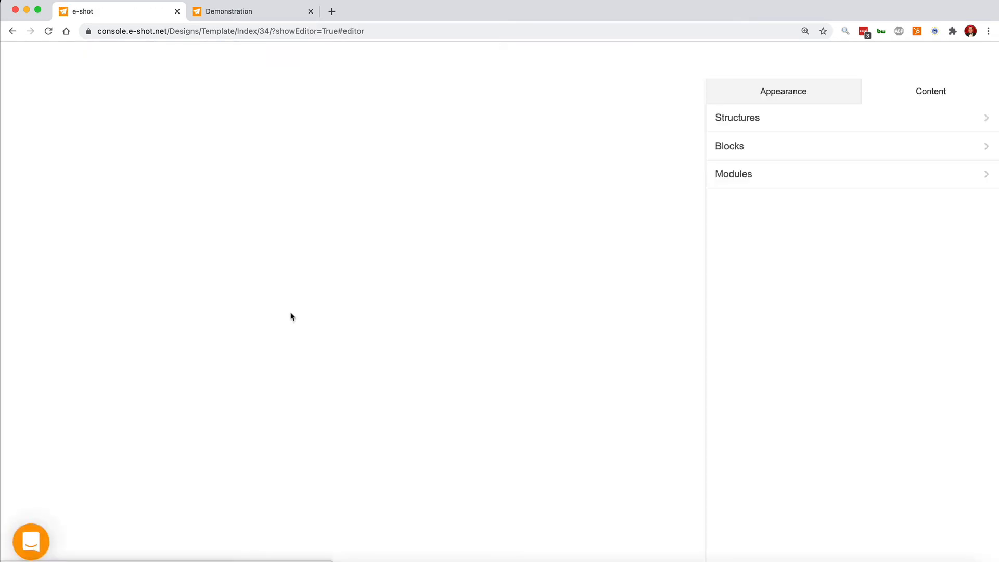
scroll(292, 318, "down", 7)
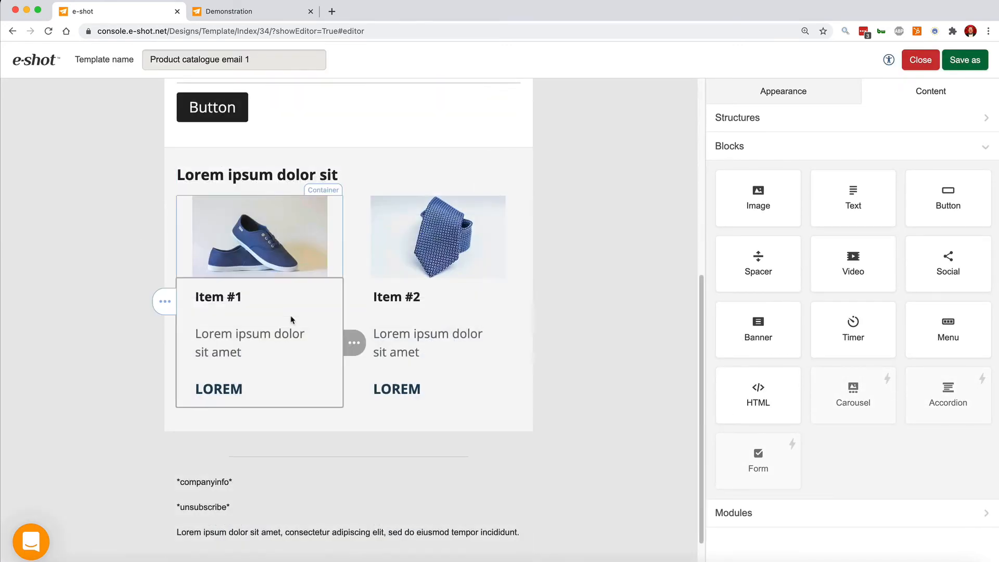
scroll(293, 319, "down", 1)
scroll(446, 259, "up", 7)
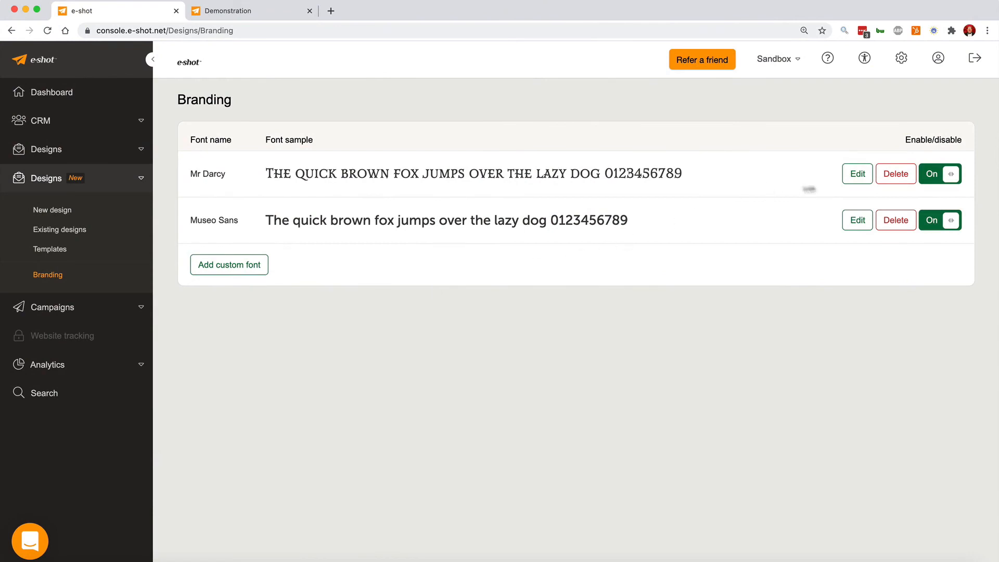
Edit the Mr Darcy custom font, setting its family to "mr-darcy, arial, sans-serif;", and update it.
left_click(855, 180)
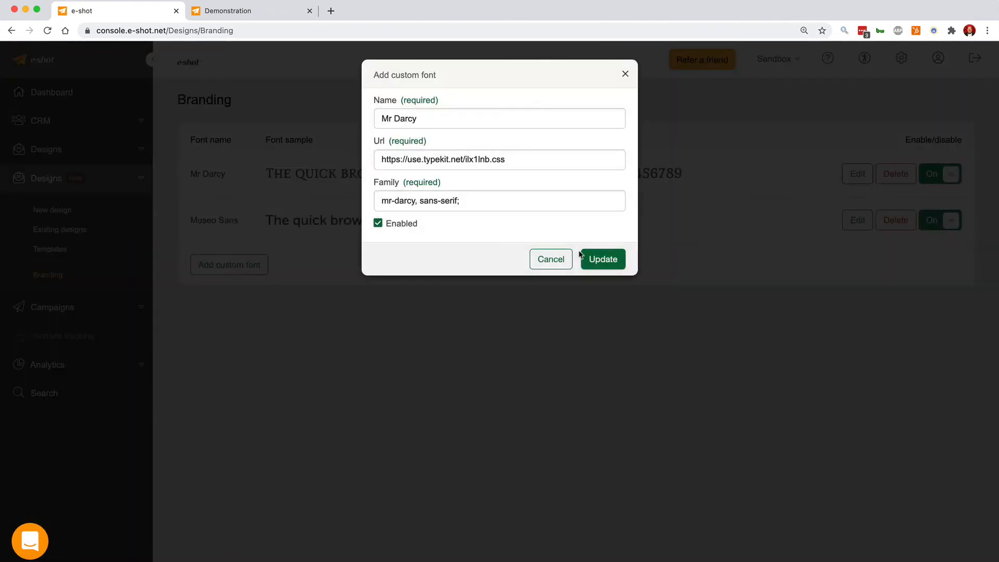
triple_click(417, 161)
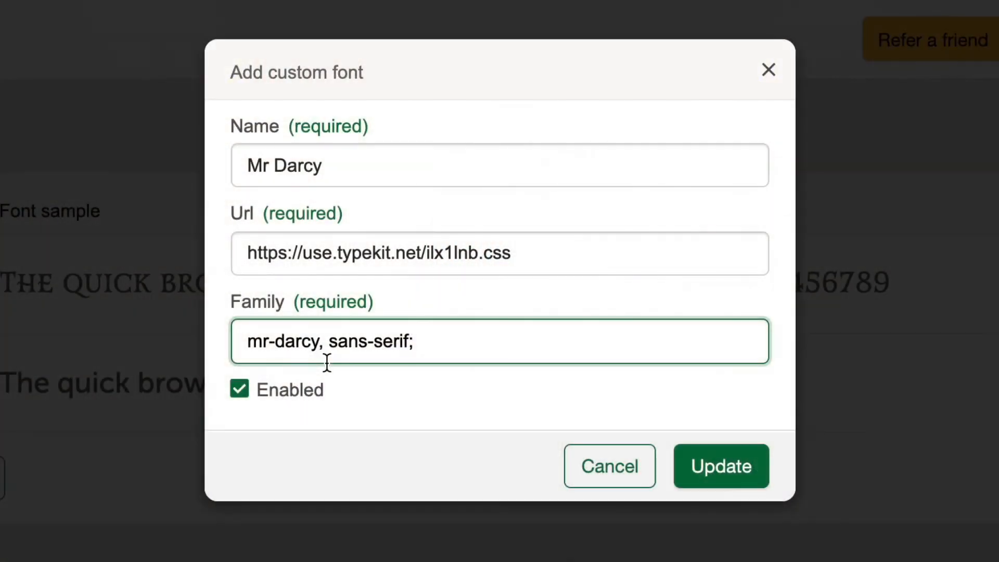
type("arial")
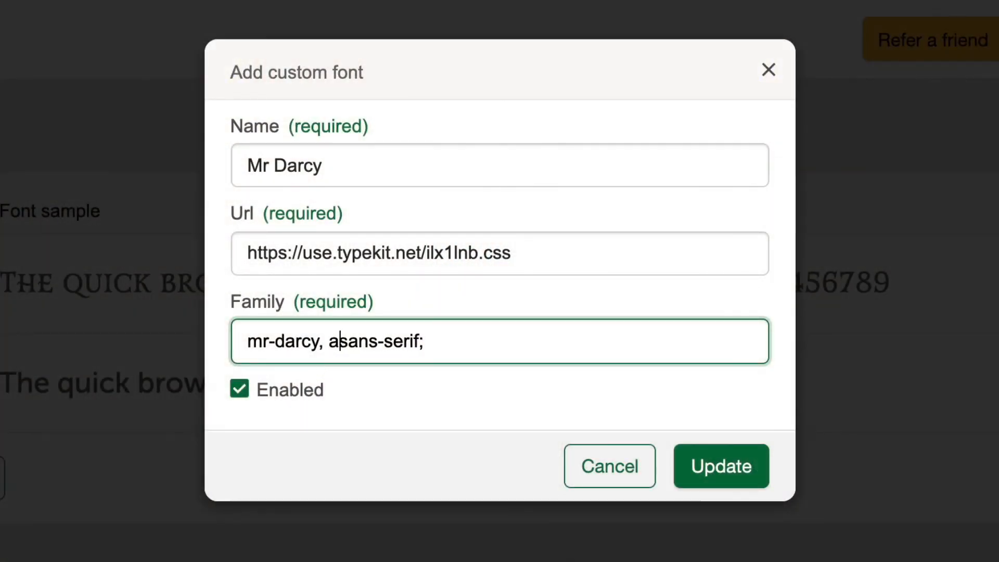
type(",")
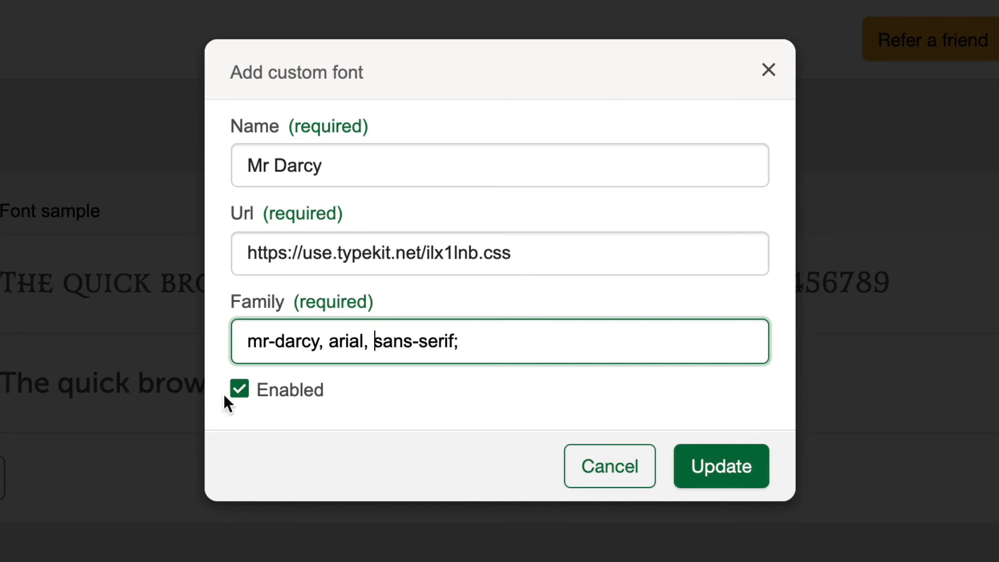
left_click(731, 483)
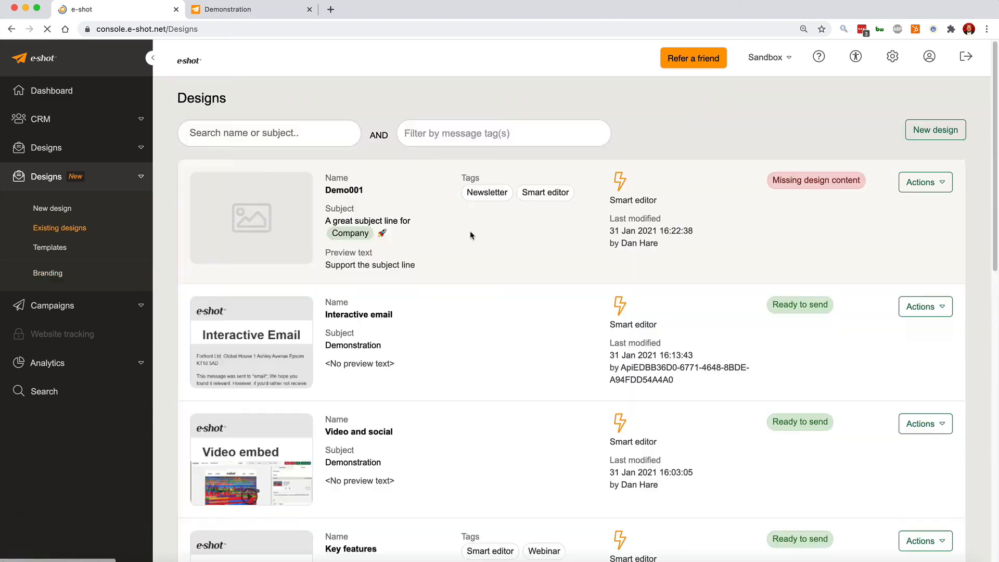
Open the Custom fonts design from the existing designs list in the editor.
scroll(486, 283, "down", 10)
scroll(486, 300, "down", 2)
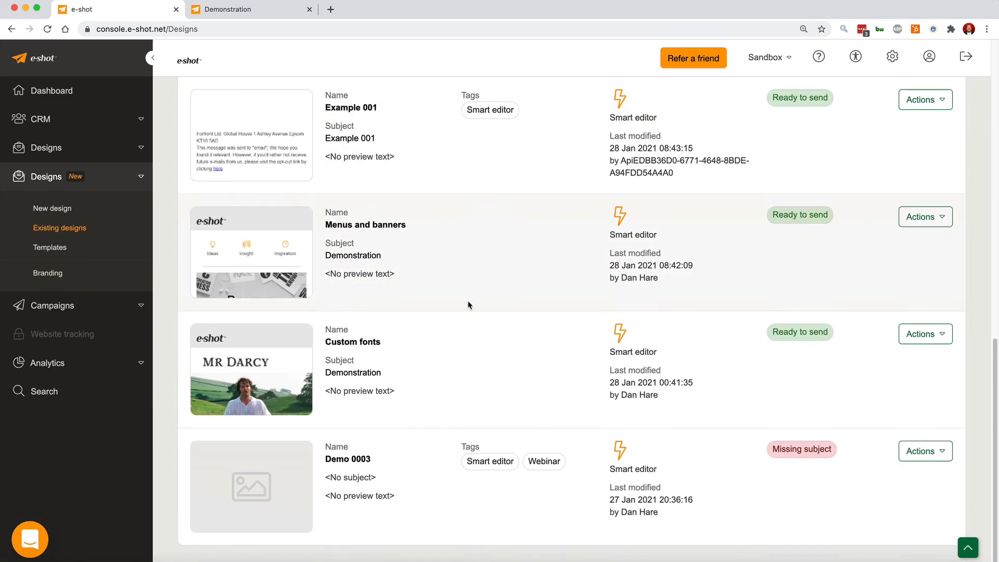
left_click(924, 334)
left_click(891, 357)
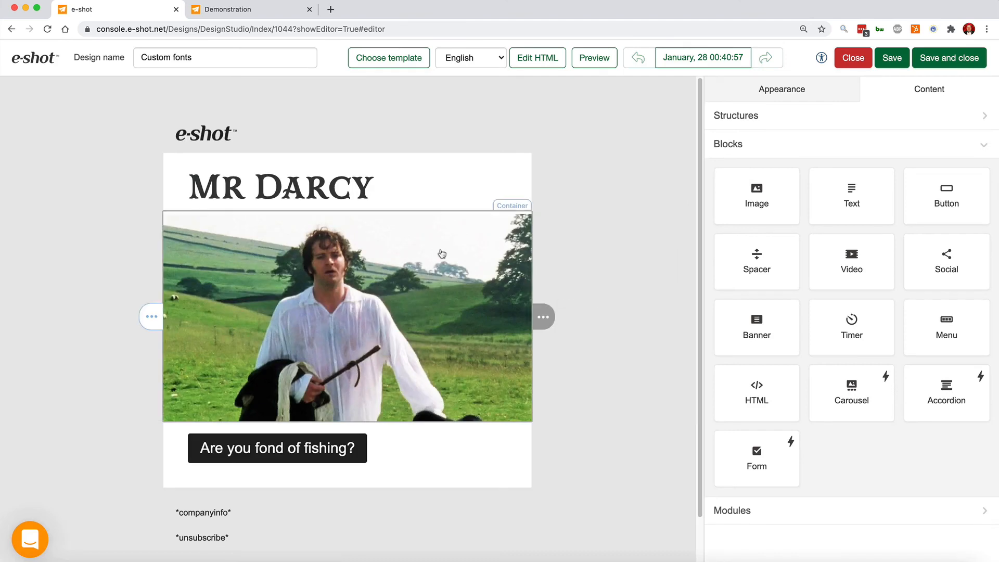
Select the MR DARCY heading text and browse the custom, standard and non-standard fonts in the font list.
left_click(280, 195)
double_click(317, 183)
triple_click(256, 186)
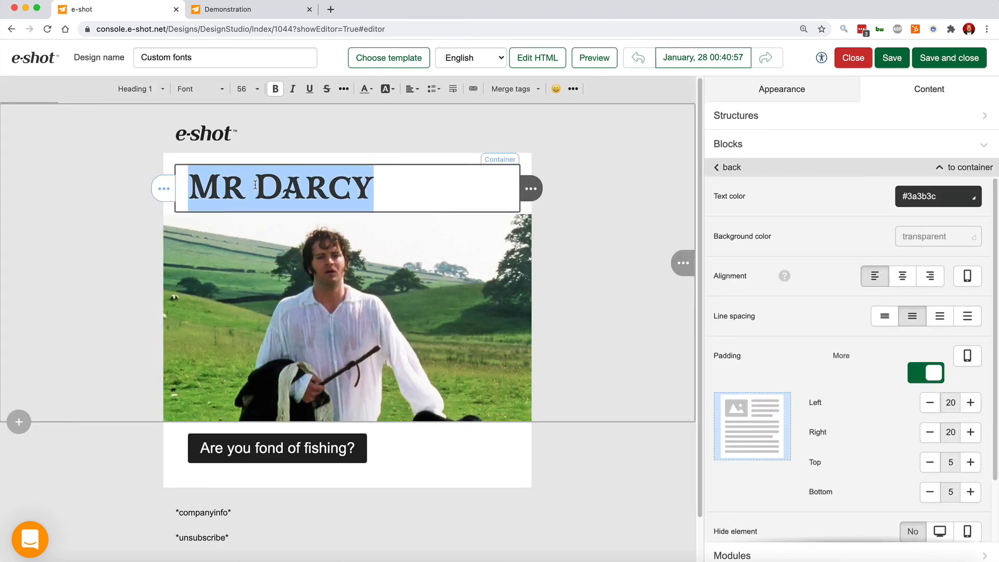
left_click(206, 93)
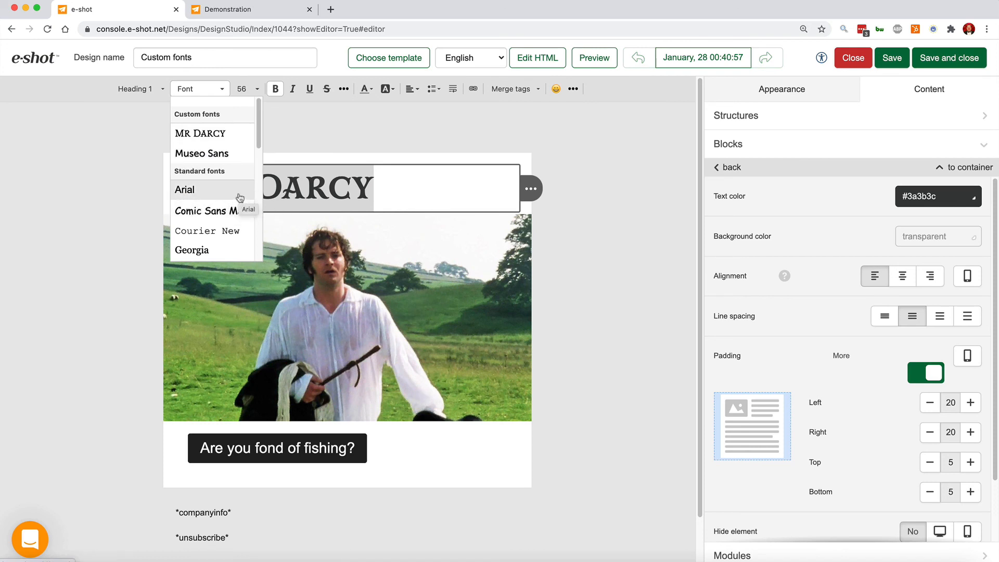
scroll(239, 198, "down", 5)
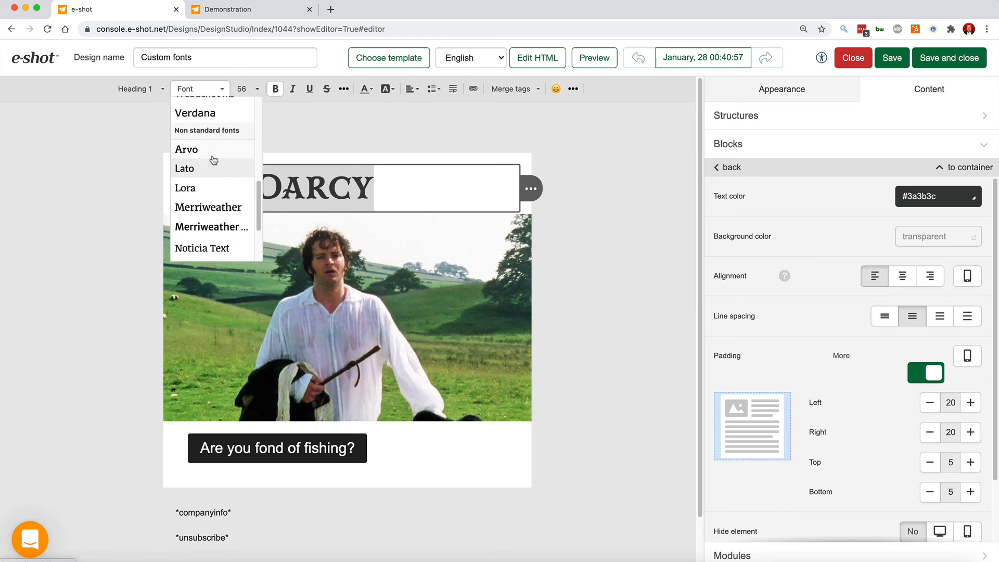
scroll(212, 165, "down", 1)
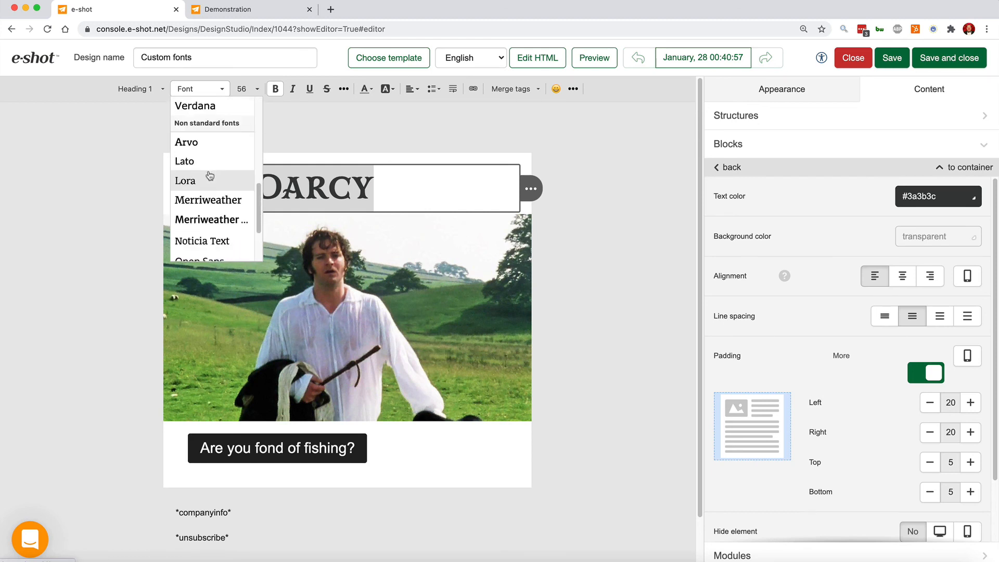
scroll(209, 175, "down", 3)
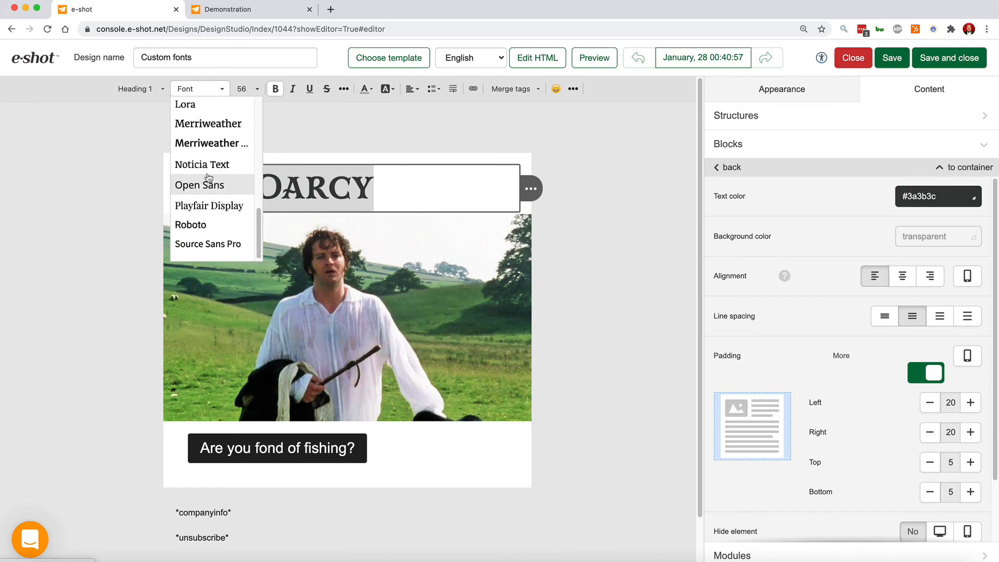